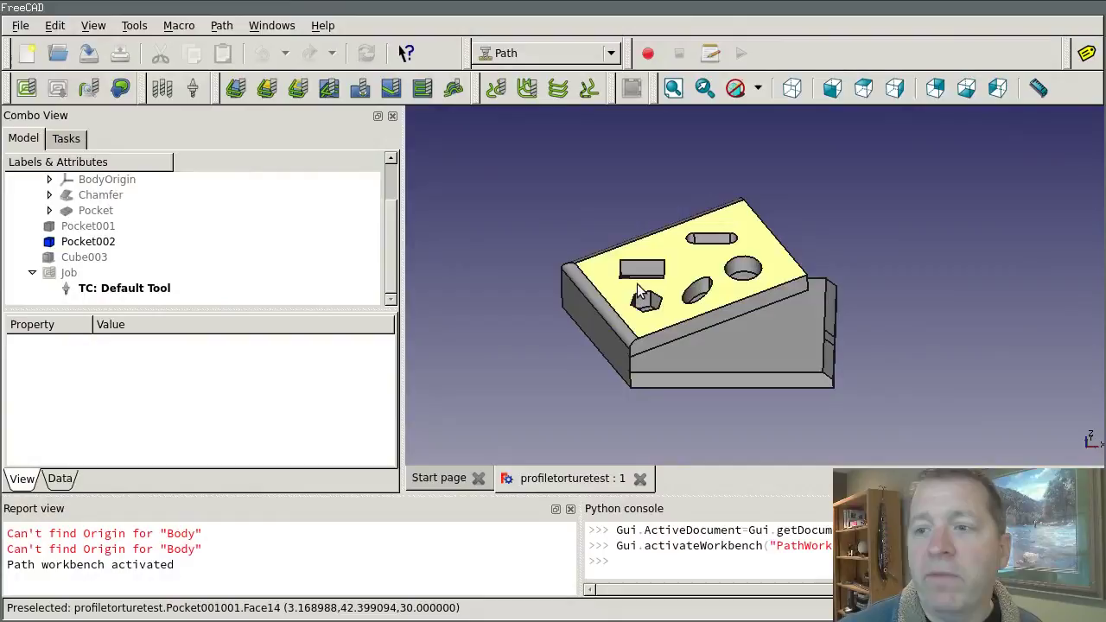
# Zoom and orbit the view to see the part edge-on.
pyautogui.scroll(2, 795, 272)
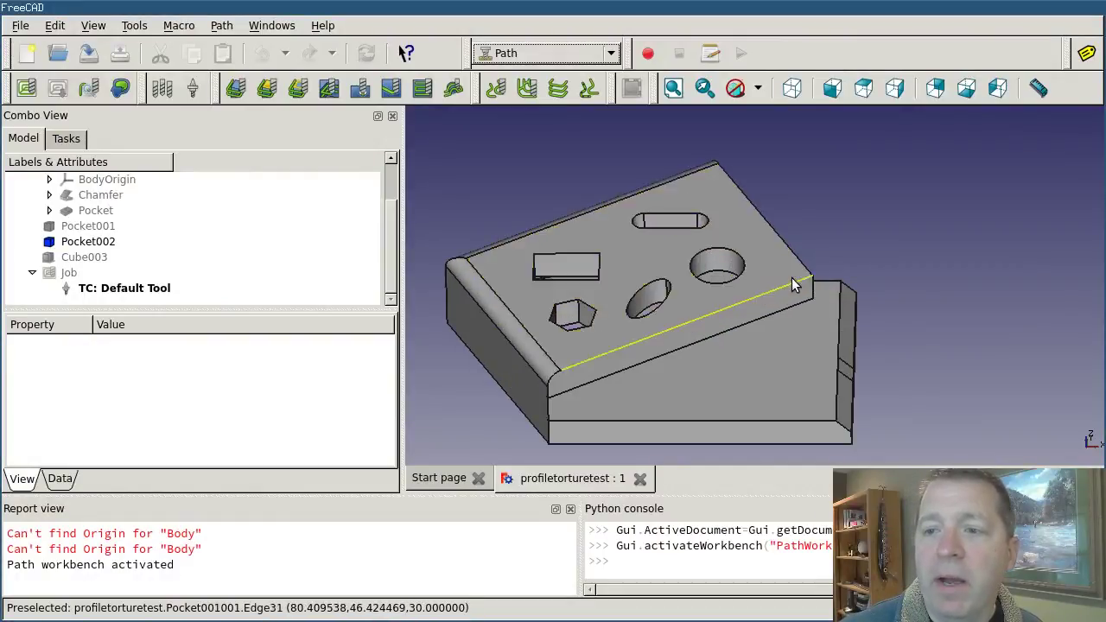
pyautogui.scroll(-2, 793, 276)
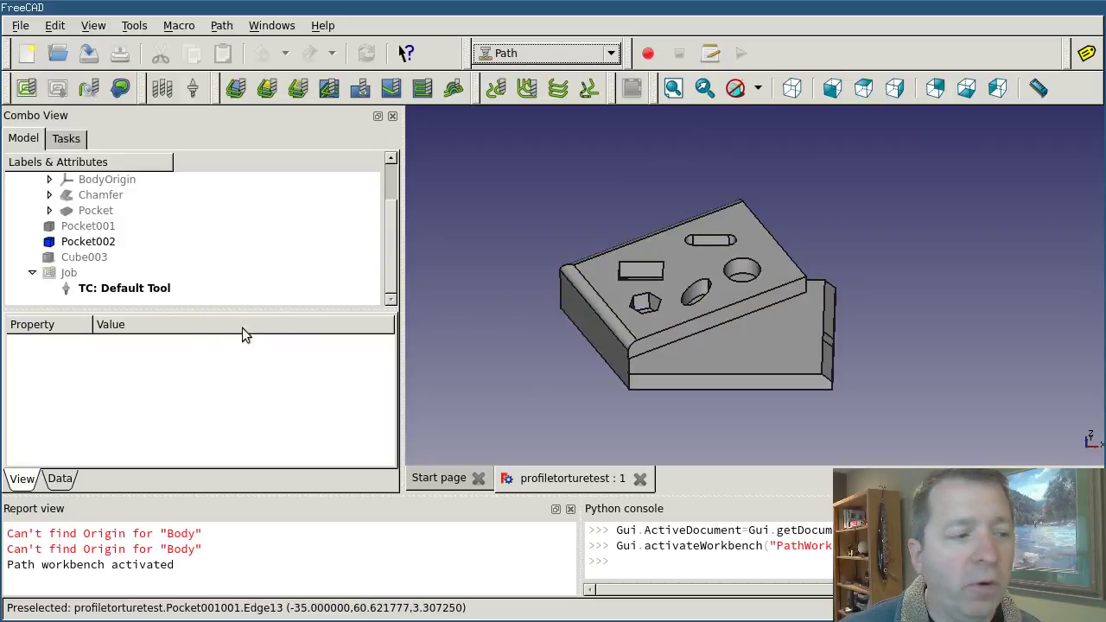
pyautogui.moveTo(931, 280); pyautogui.dragTo(628, 251, button='middle')
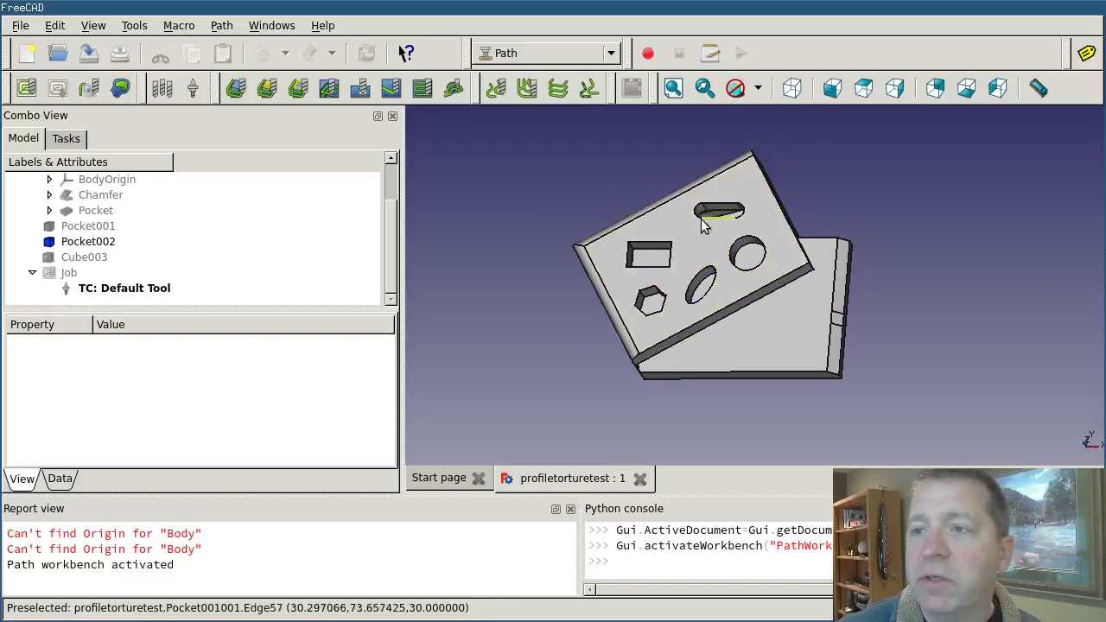
pyautogui.scroll(-3, 764, 202)
pyautogui.scroll(1, 763, 213)
pyautogui.scroll(2, 764, 216)
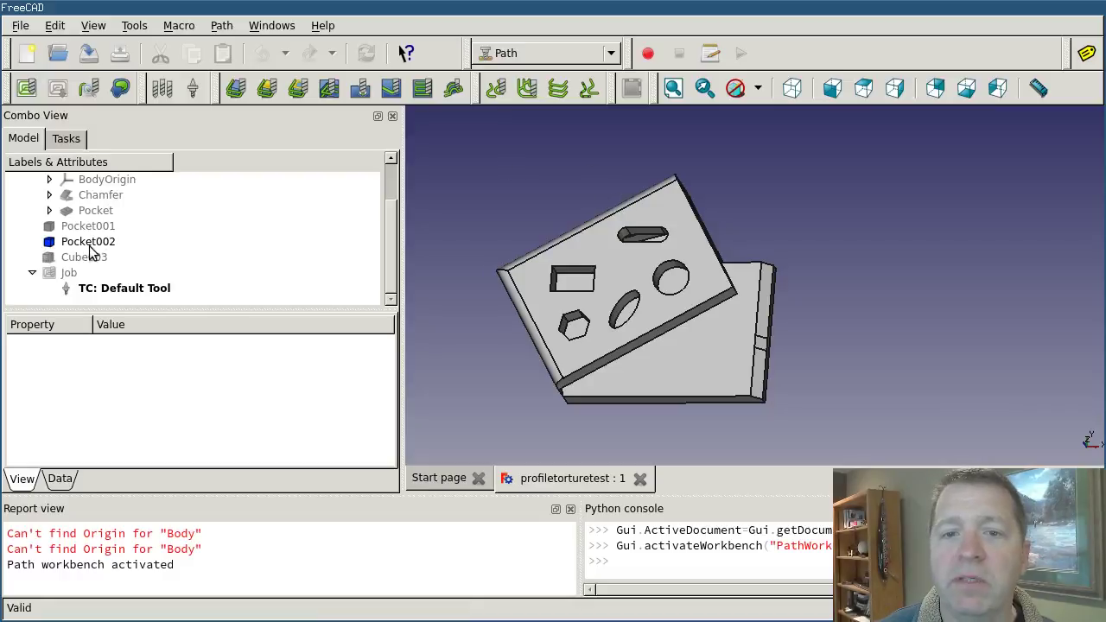
# Select Cube003 and check the stock box from Top, Front and isometric views.
pyautogui.click(138, 252)
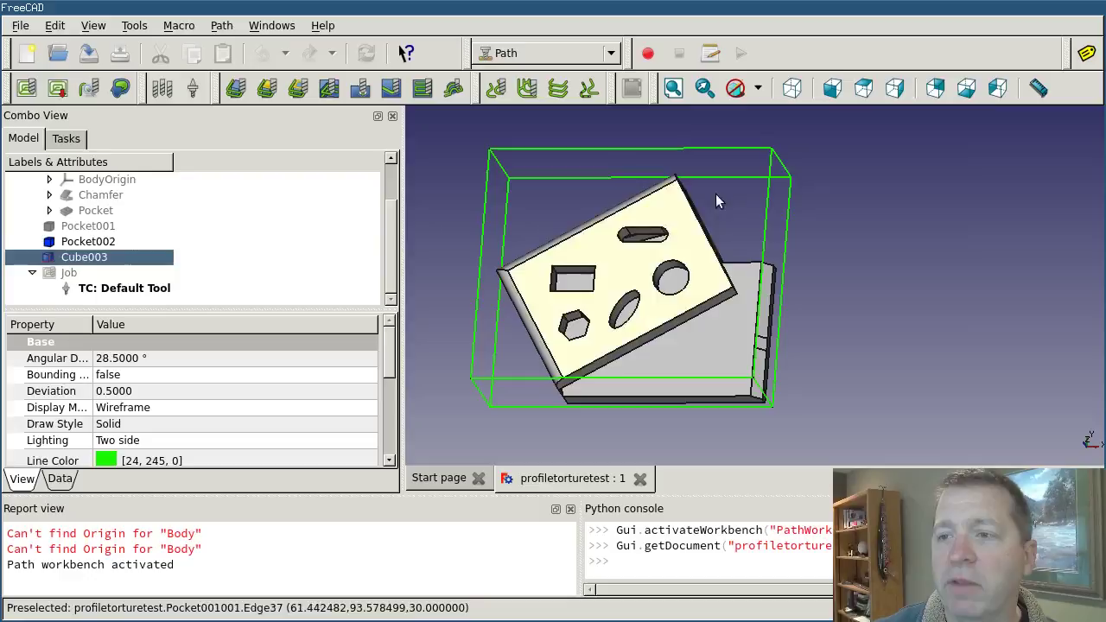
pyautogui.moveTo(726, 207); pyautogui.dragTo(759, 204, button='middle')
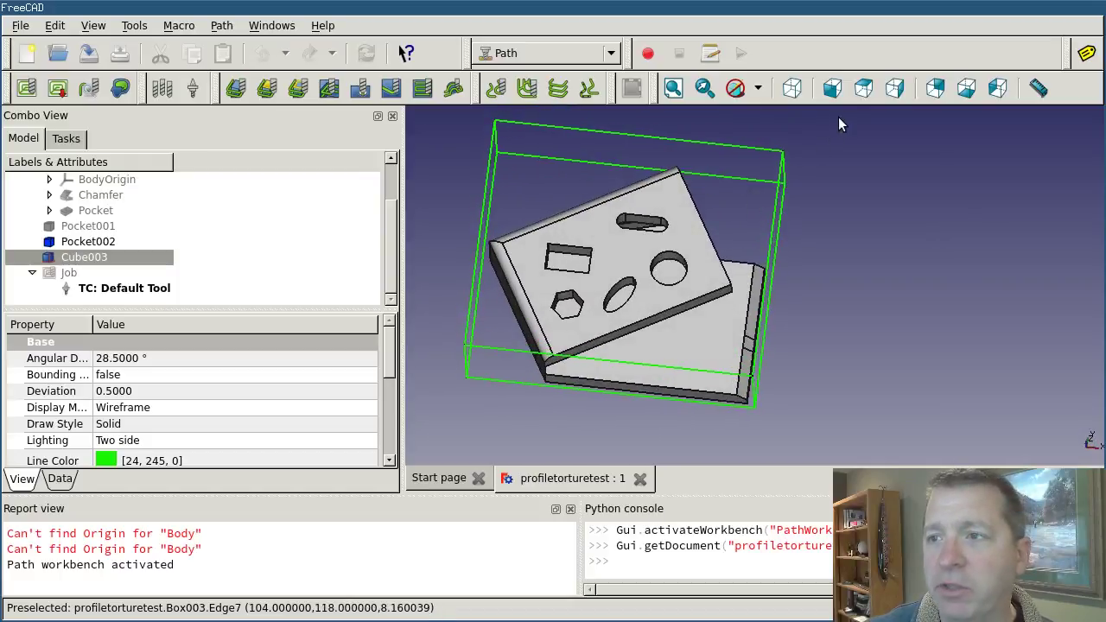
pyautogui.click(863, 89)
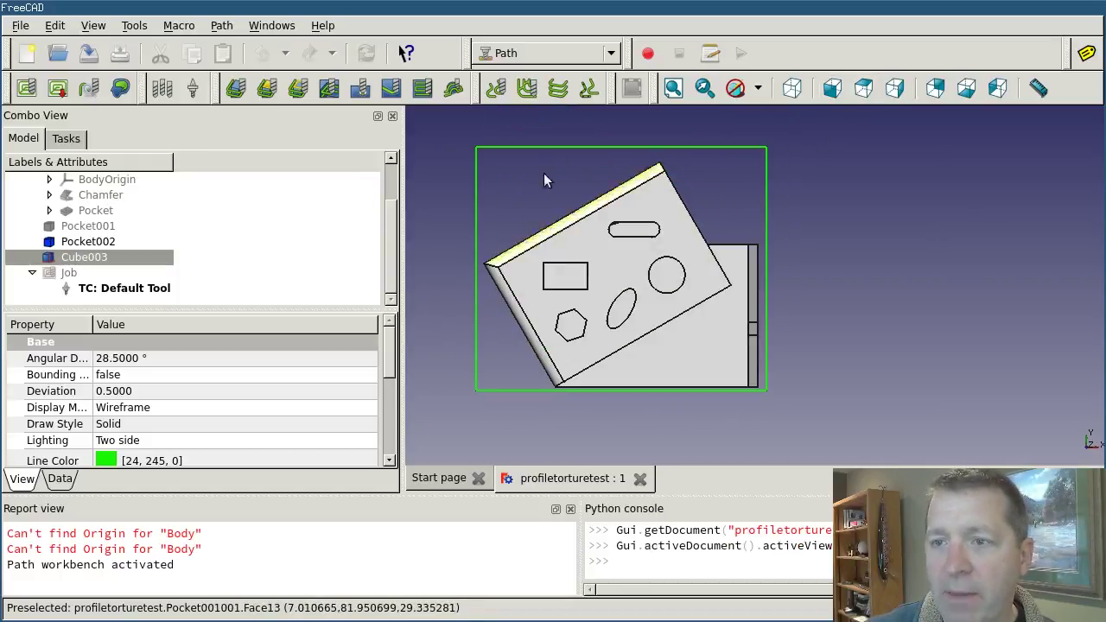
pyautogui.click(832, 88)
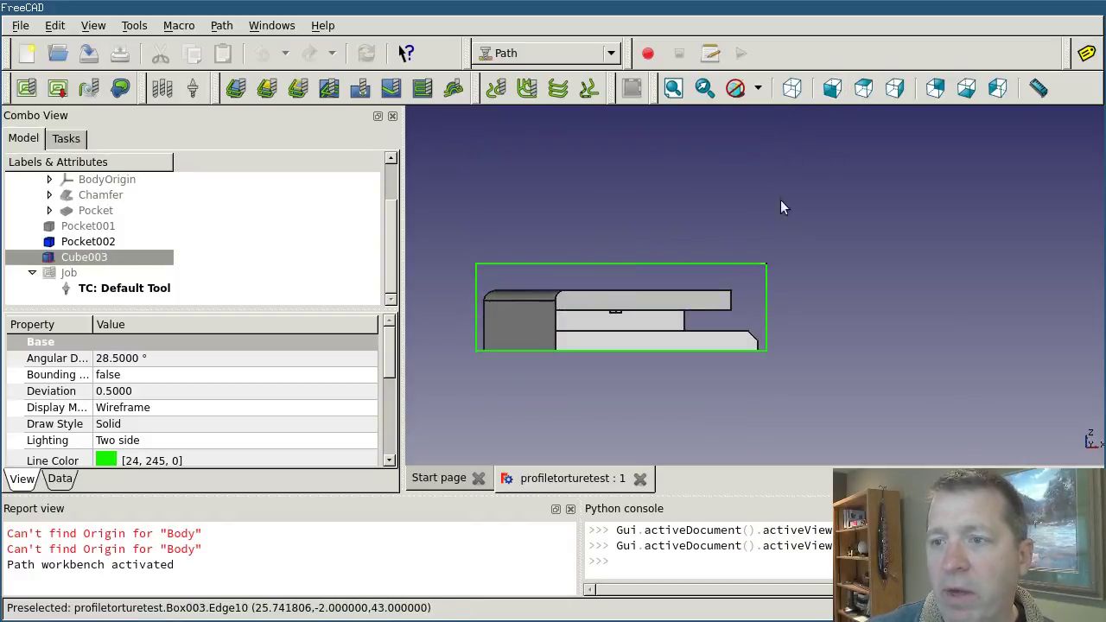
pyautogui.click(798, 91)
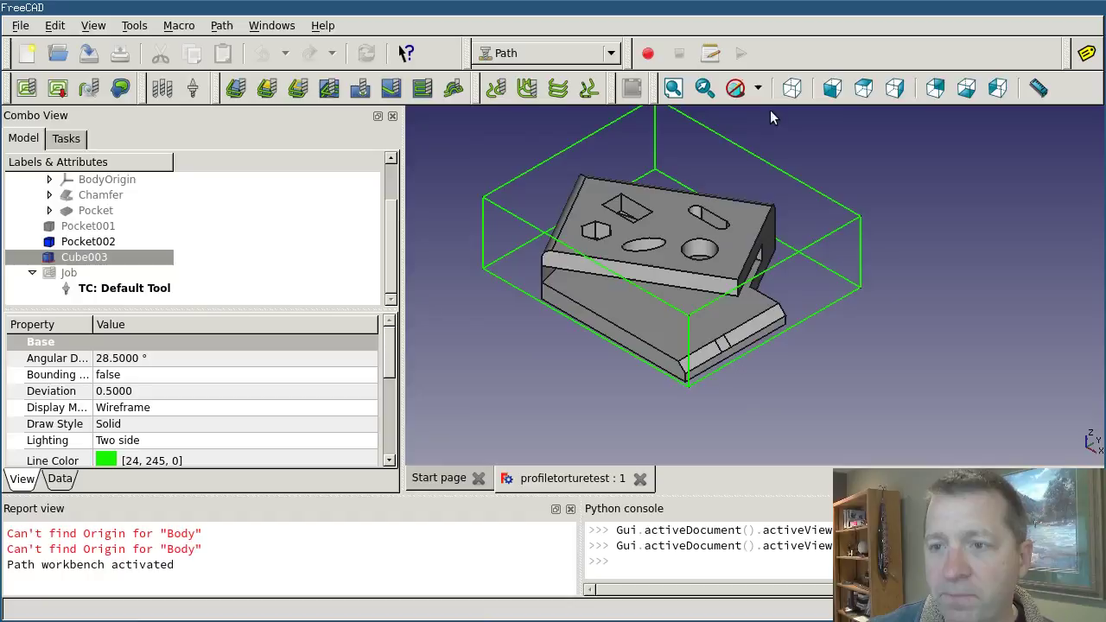
# Hide the Cube003 stock box with Space so only the part shows.
pyautogui.scroll(-2, 536, 313)
pyautogui.scroll(3, 669, 134)
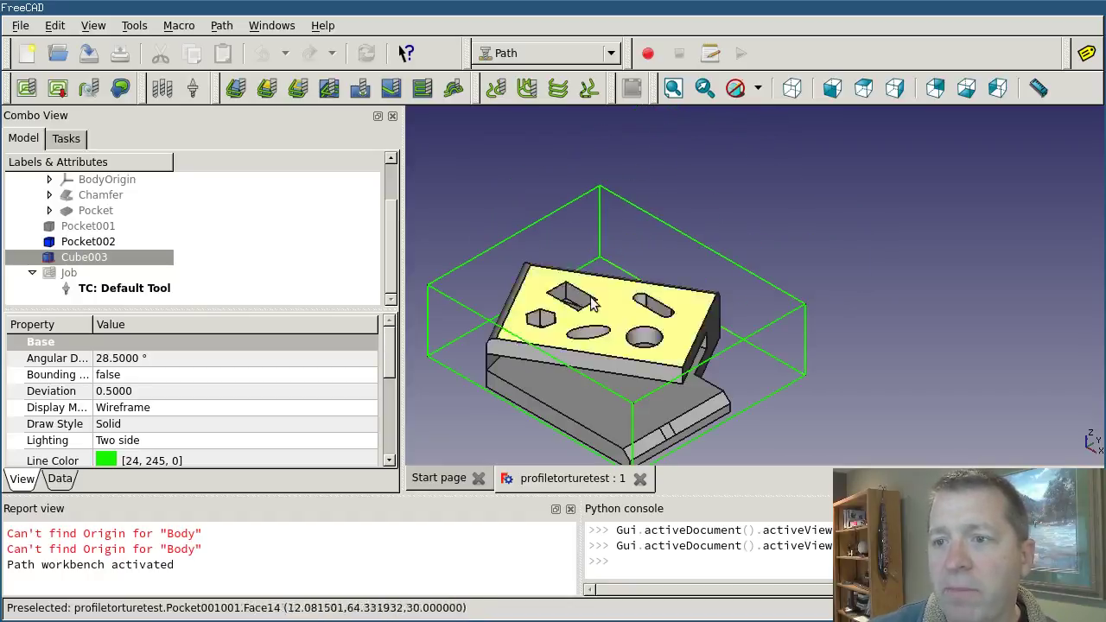
pyautogui.click(155, 262)
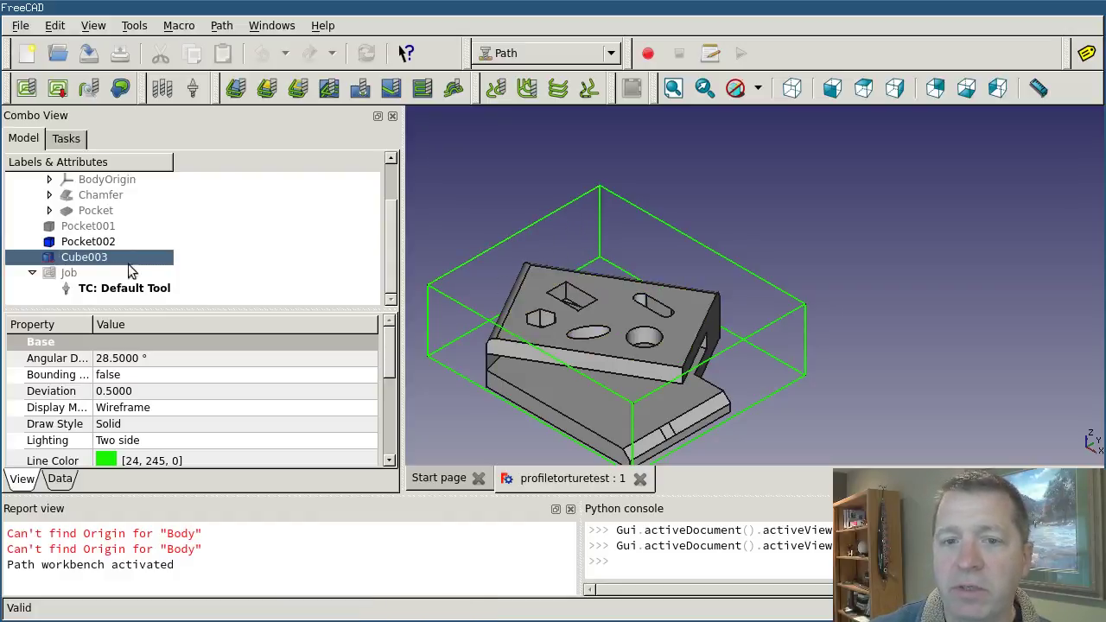
pyautogui.press('space')
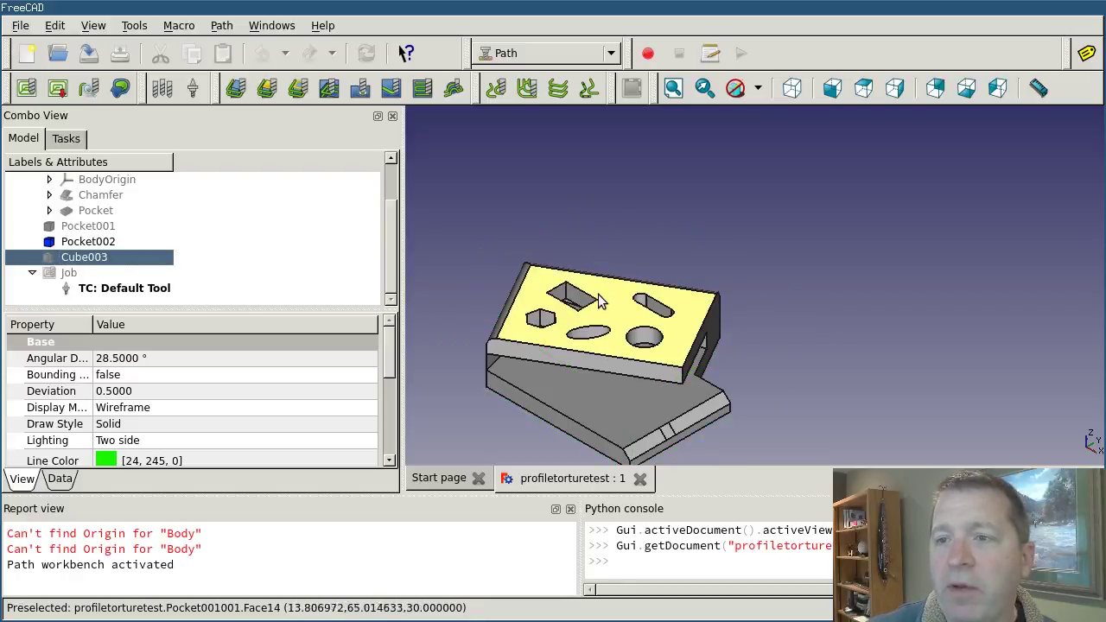
# Create a Pocket operation on the part's top face (Face14) and expand its Depths section.
pyautogui.click(628, 300)
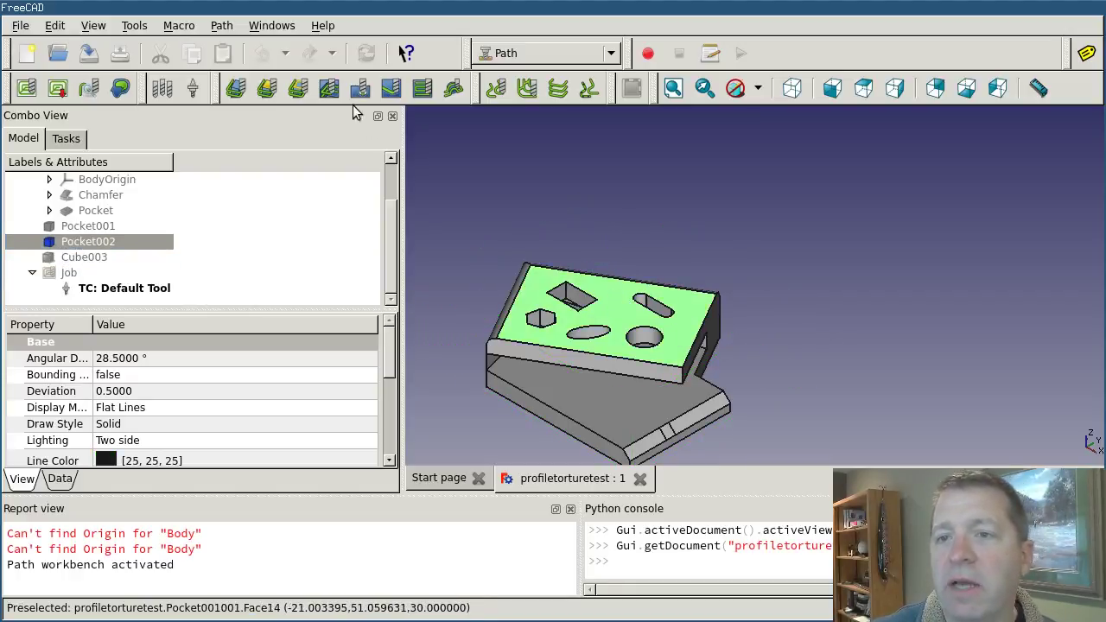
pyautogui.click(329, 89)
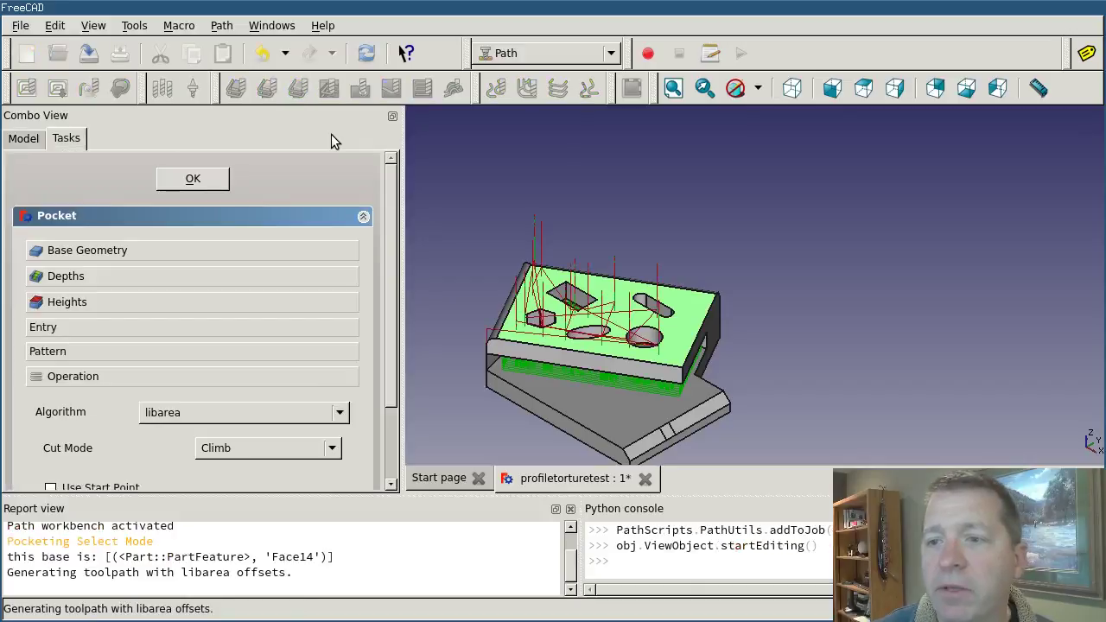
pyautogui.click(114, 273)
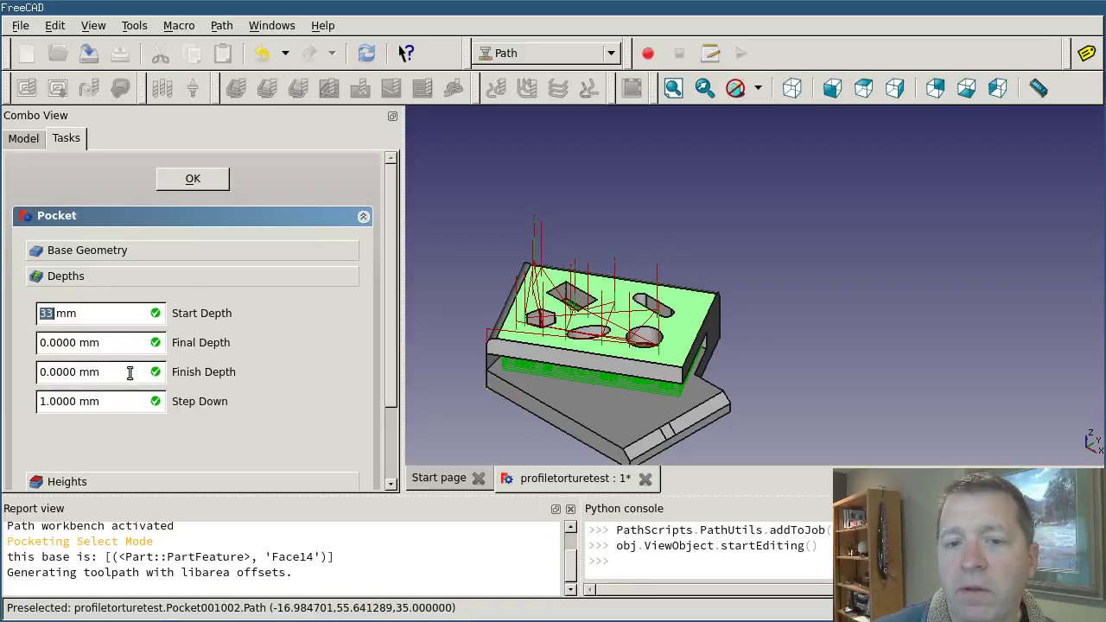
# Orbit and zoom to inspect the pocket toolpath at 33 mm start depth, 1 mm step down.
pyautogui.moveTo(803, 293); pyautogui.dragTo(780, 304, button='middle')
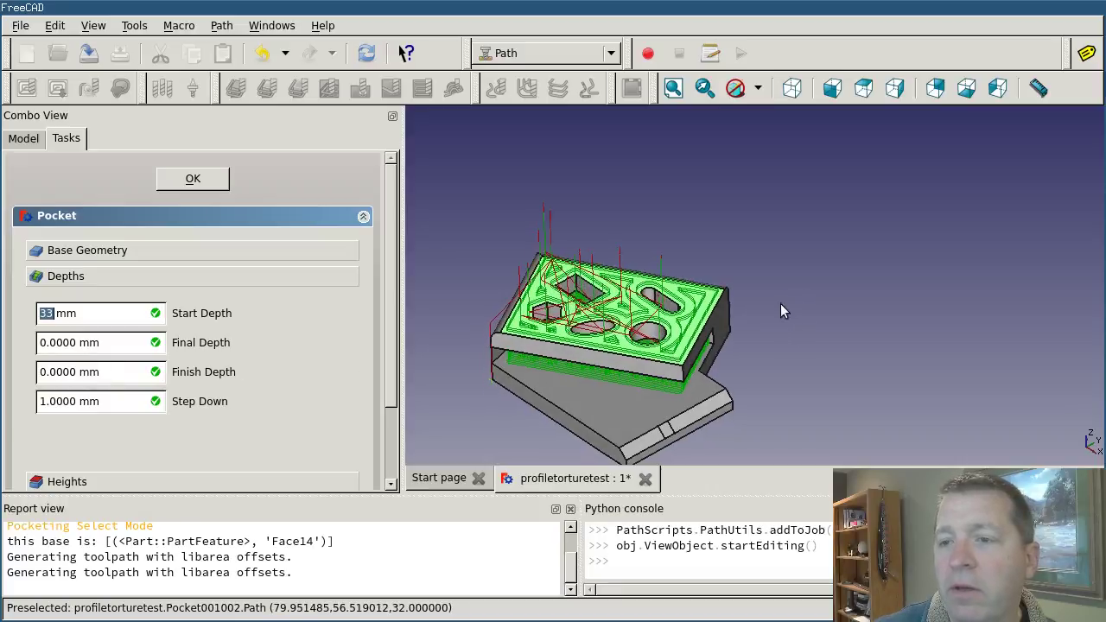
pyautogui.scroll(5, 654, 313)
pyautogui.scroll(-8, 729, 325)
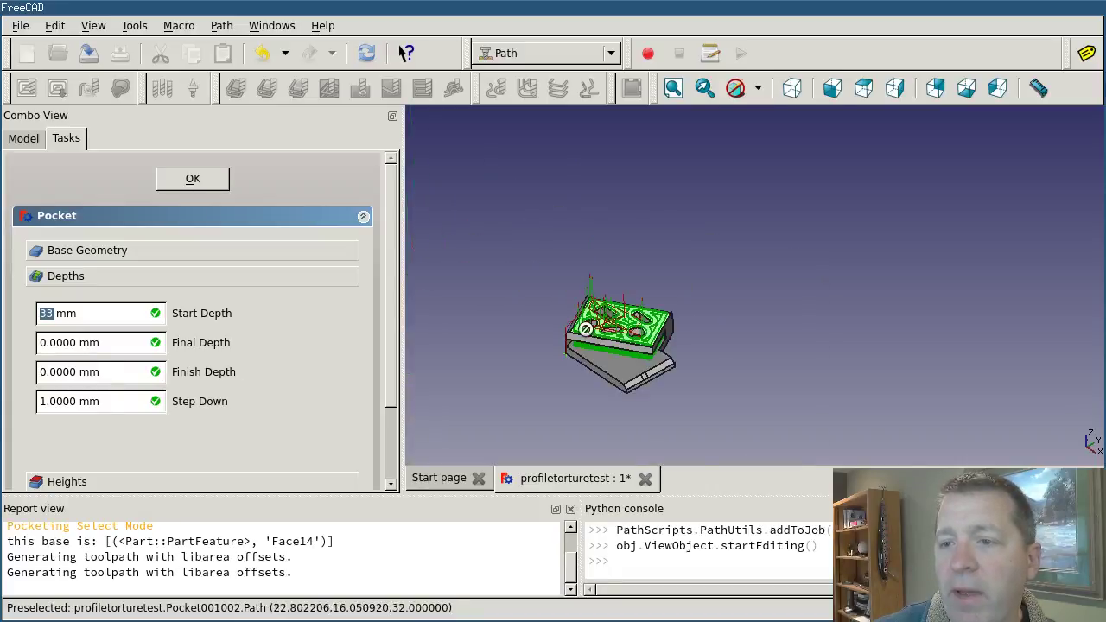
pyautogui.scroll(6, 586, 329)
pyautogui.scroll(3, 586, 328)
pyautogui.scroll(-4, 587, 324)
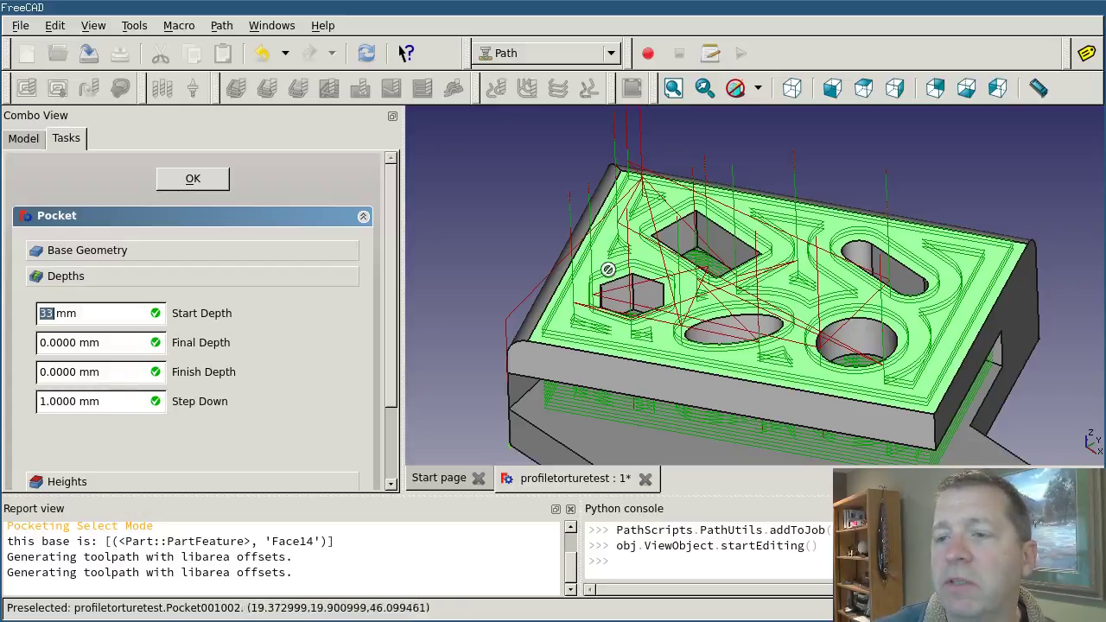
pyautogui.scroll(-2, 586, 258)
pyautogui.scroll(2, 730, 242)
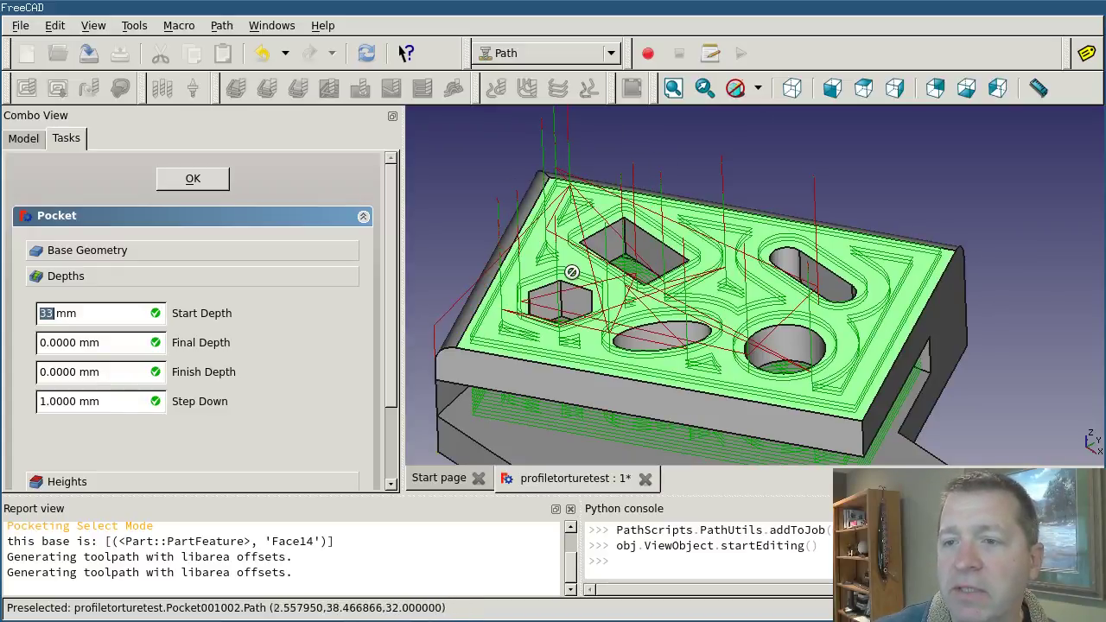
pyautogui.scroll(-3, 571, 272)
pyautogui.scroll(1, 760, 260)
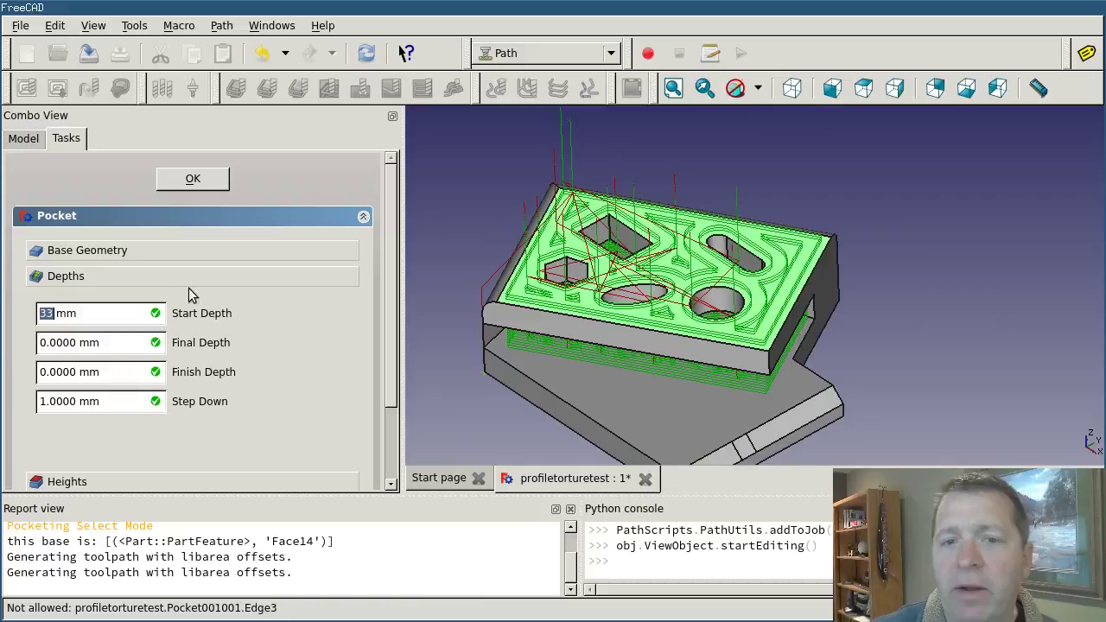
# Add the part's lower step face (Face35) to the pocket's base geometry.
pyautogui.click(173, 252)
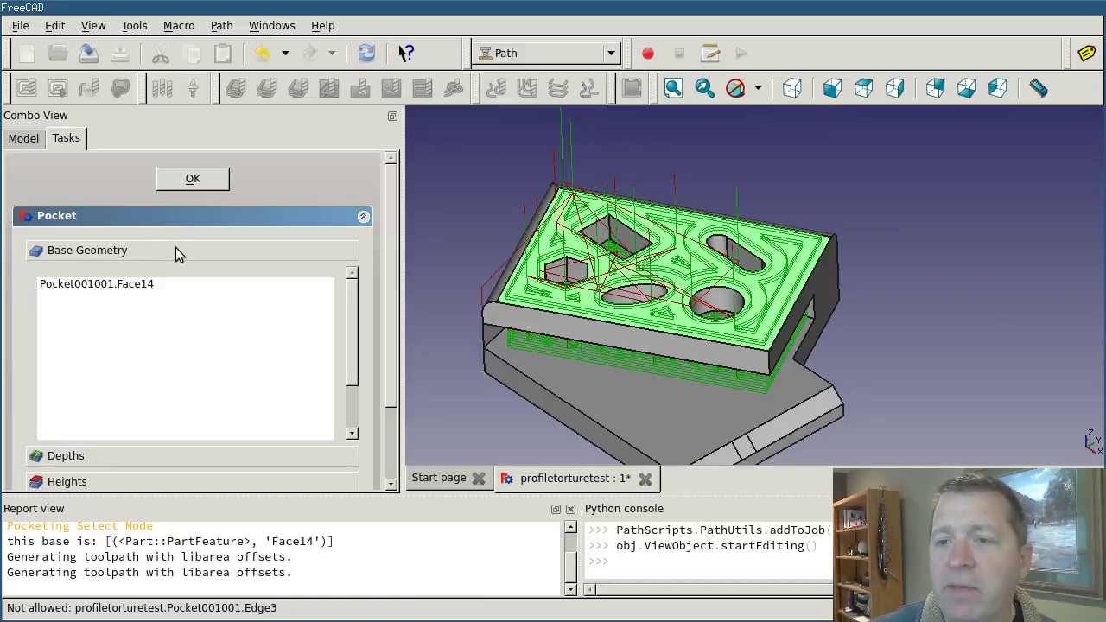
pyautogui.click(641, 393)
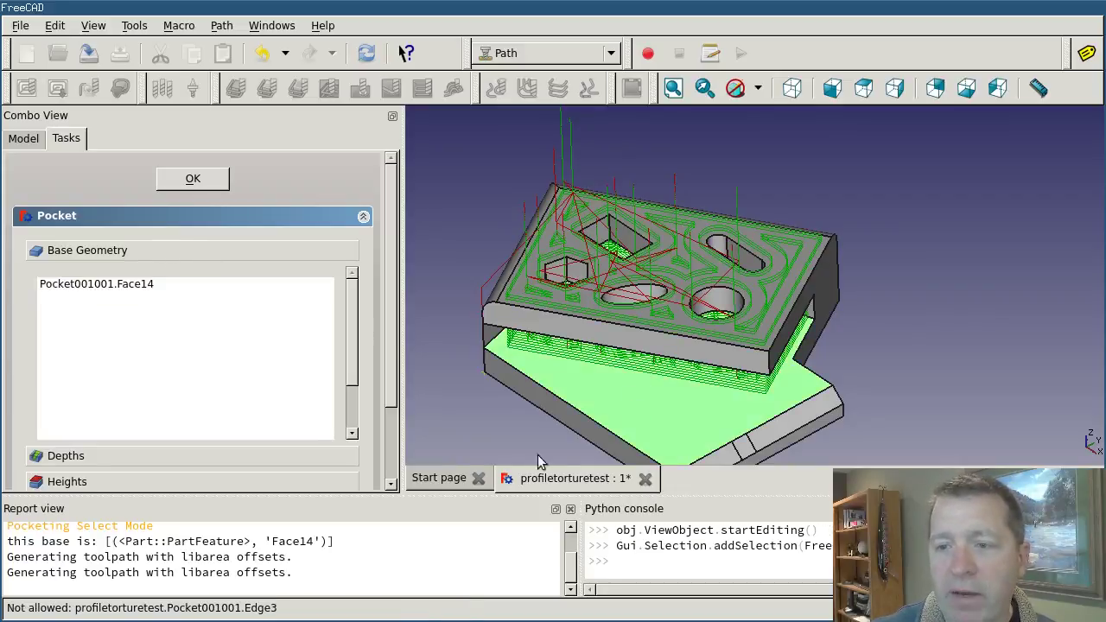
pyautogui.scroll(-2, 262, 397)
pyautogui.click(100, 394)
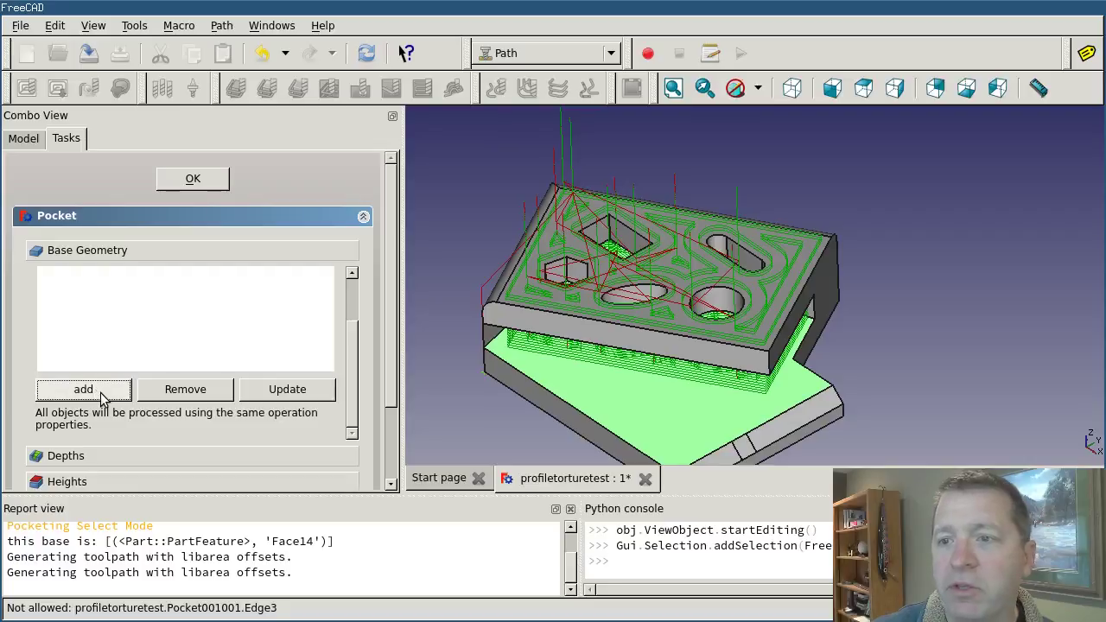
# Orbit and zoom to inspect the regenerated toolpath spilling past the part's edge.
pyautogui.moveTo(434, 227); pyautogui.dragTo(579, 375, button='middle')
pyautogui.scroll(-5, 580, 375)
pyautogui.scroll(5, 588, 442)
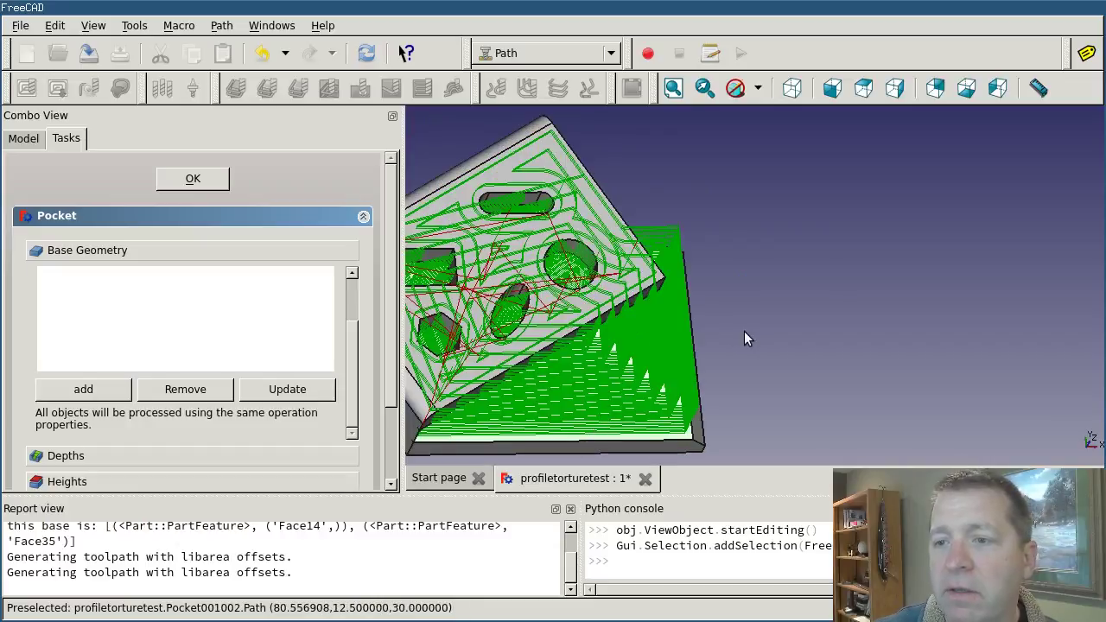
pyautogui.moveTo(731, 341); pyautogui.dragTo(670, 337, button='middle')
pyautogui.scroll(-5, 632, 329)
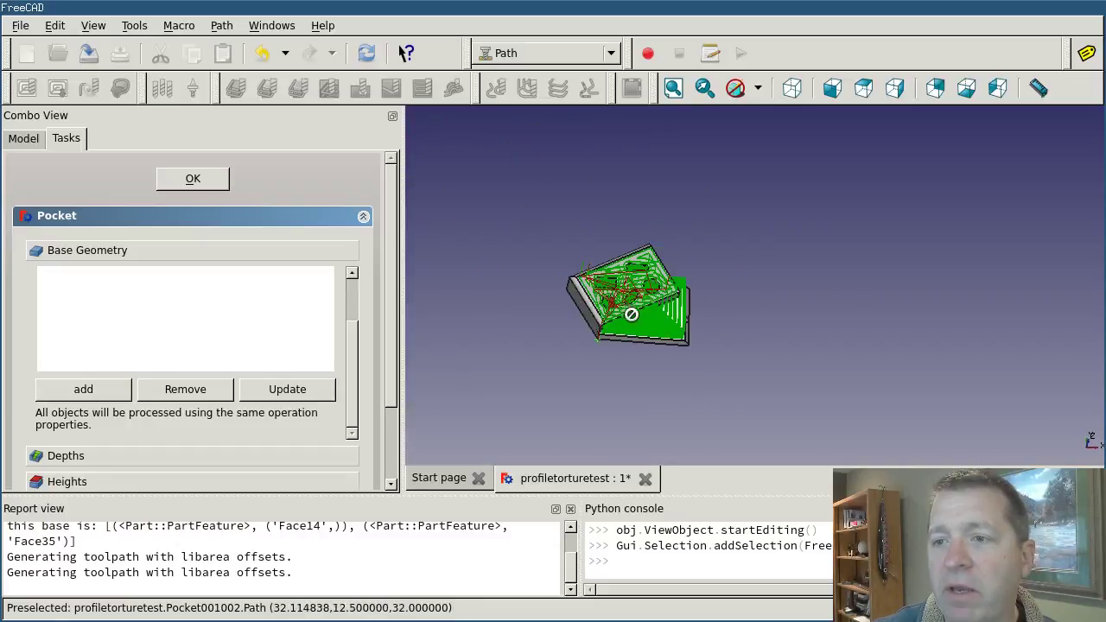
pyautogui.scroll(5, 644, 311)
pyautogui.moveTo(717, 263); pyautogui.dragTo(662, 260, button='middle')
pyautogui.moveTo(714, 297); pyautogui.dragTo(720, 320, button='middle')
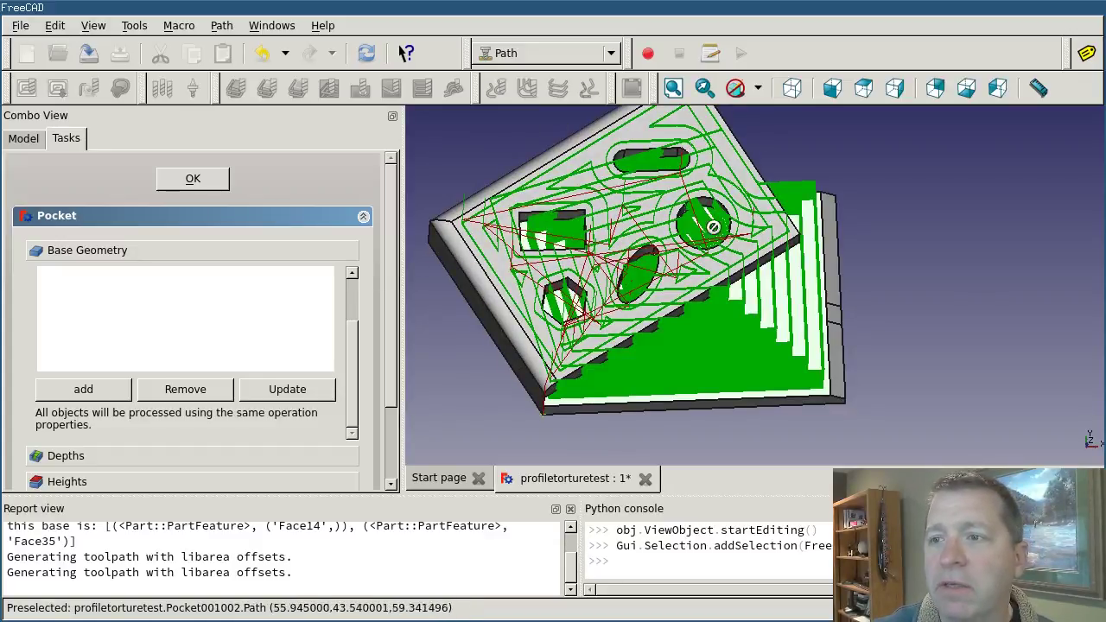
pyautogui.scroll(-2, 671, 288)
pyautogui.scroll(-3, 670, 289)
pyautogui.scroll(4, 649, 260)
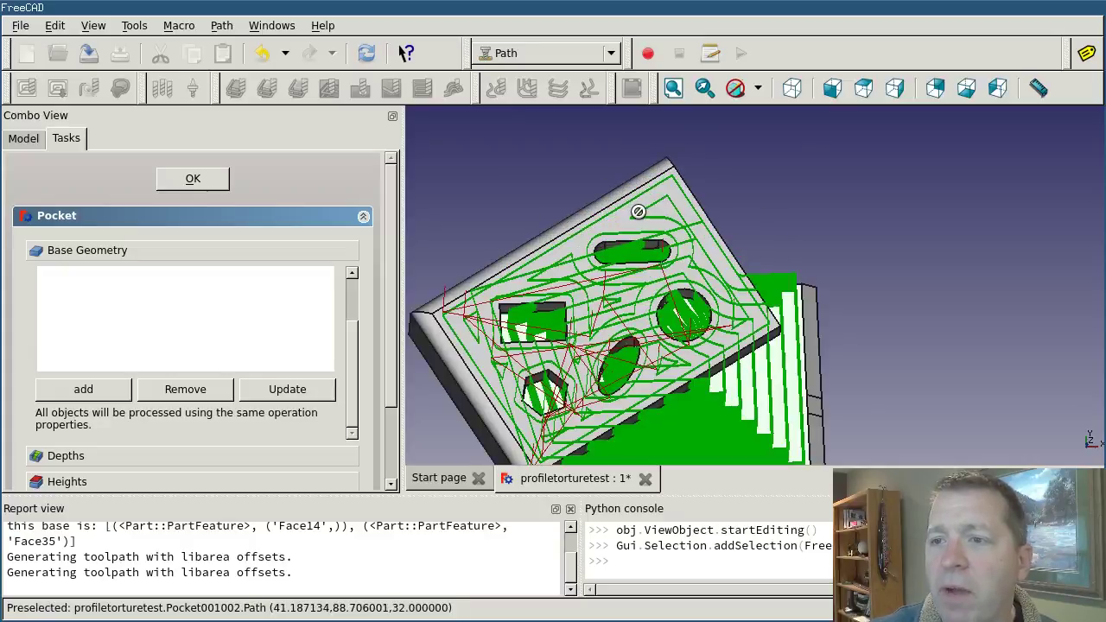
pyautogui.scroll(-1, 622, 223)
pyautogui.scroll(2, 602, 220)
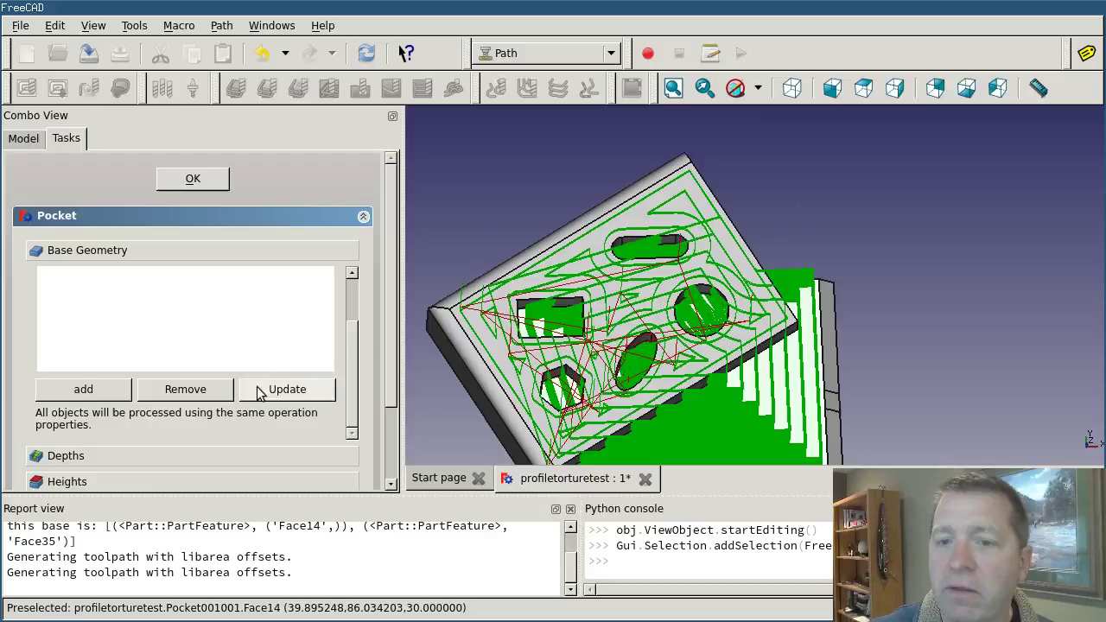
# Back in the model tree, view the Cube003 stock, then select Pocket001002 under the Job.
pyautogui.click(26, 140)
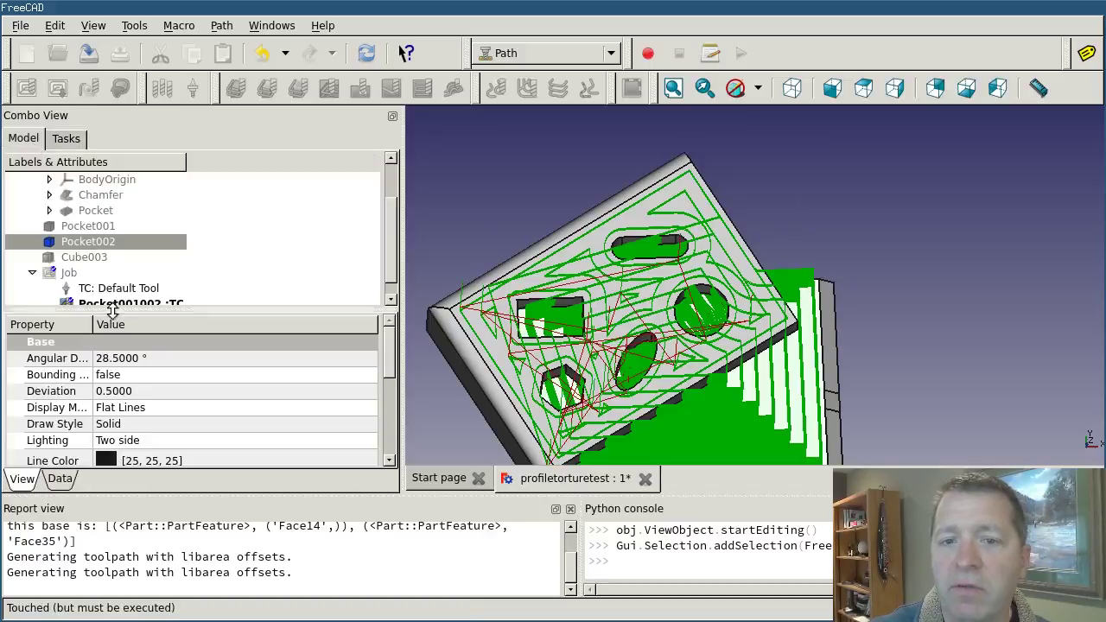
pyautogui.click(104, 245)
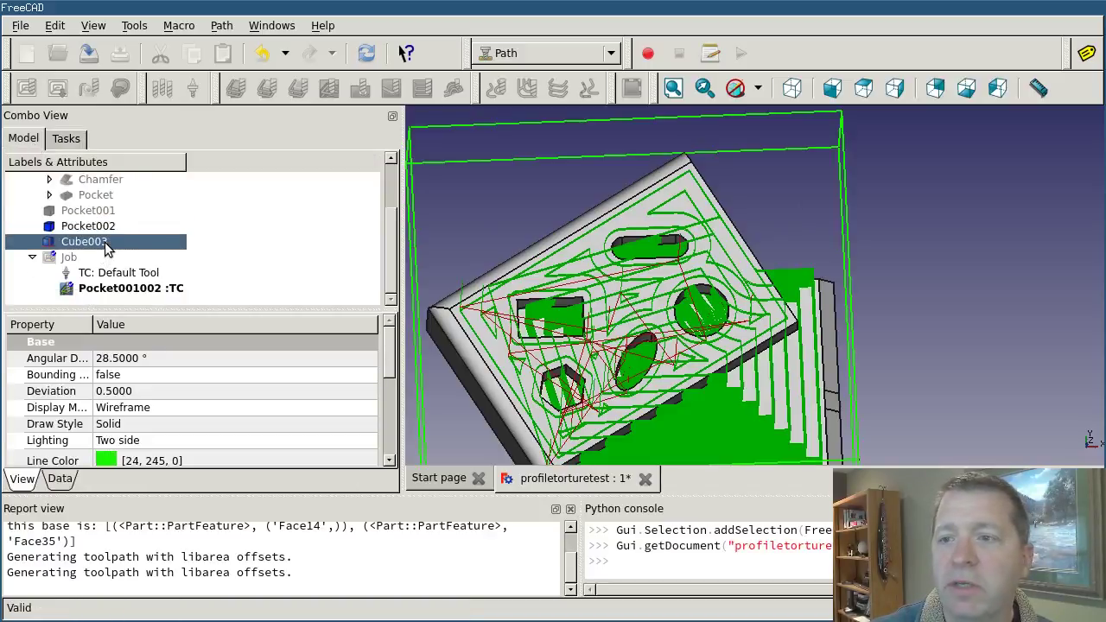
pyautogui.scroll(-2, 722, 314)
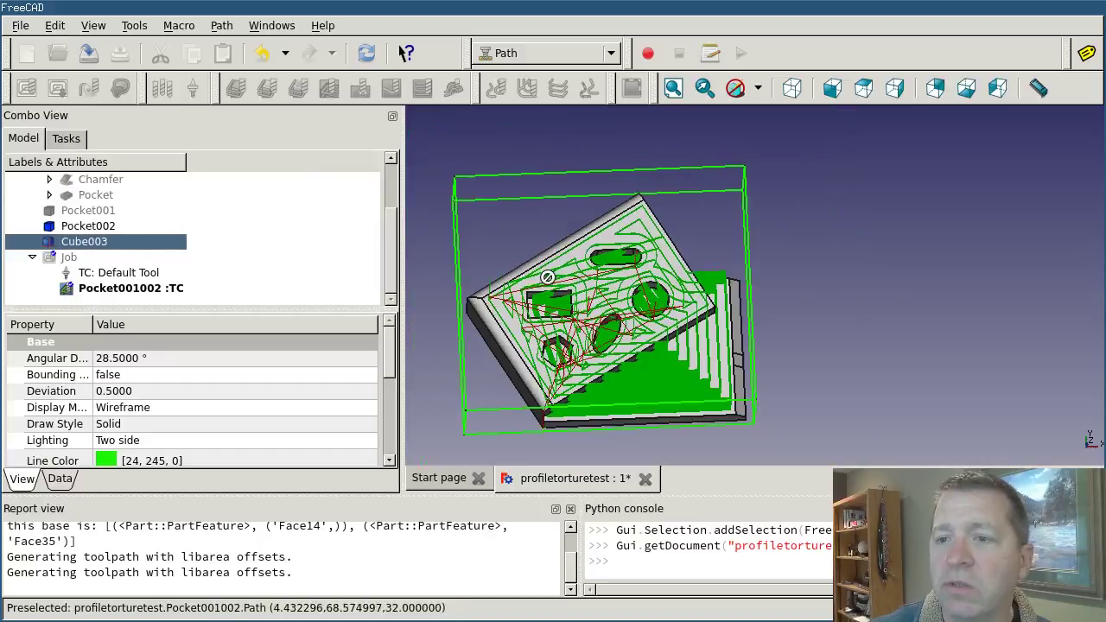
pyautogui.moveTo(722, 315); pyautogui.dragTo(708, 234, button='middle')
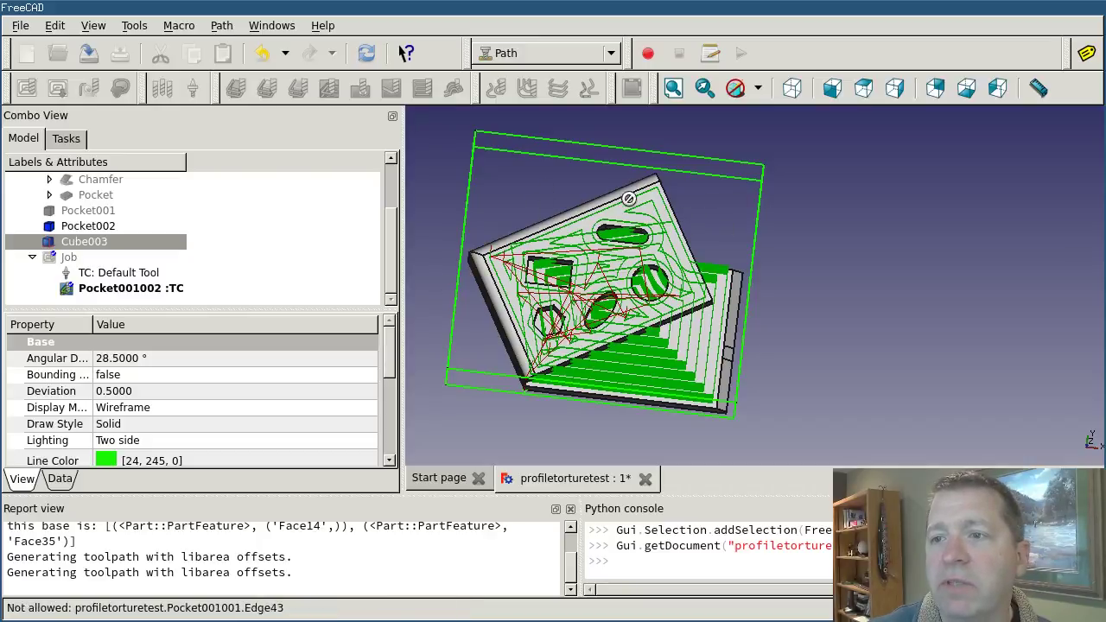
pyautogui.click(154, 290)
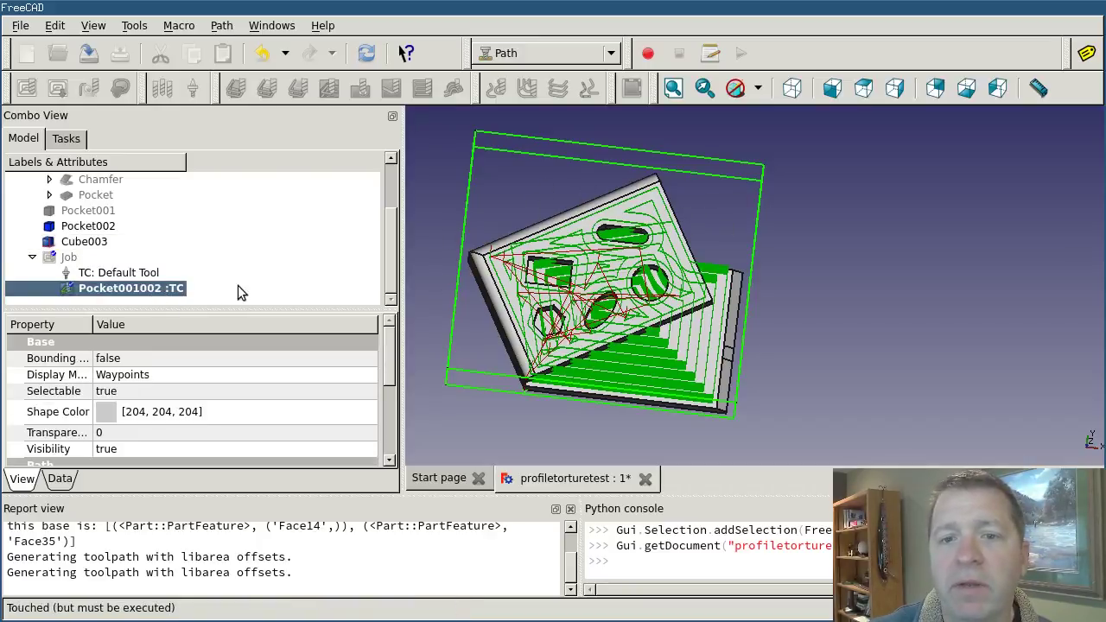
# Delete Pocket001002 from the Job, confirming the Object dependencies warning with Yes.
pyautogui.doubleClick(110, 291)
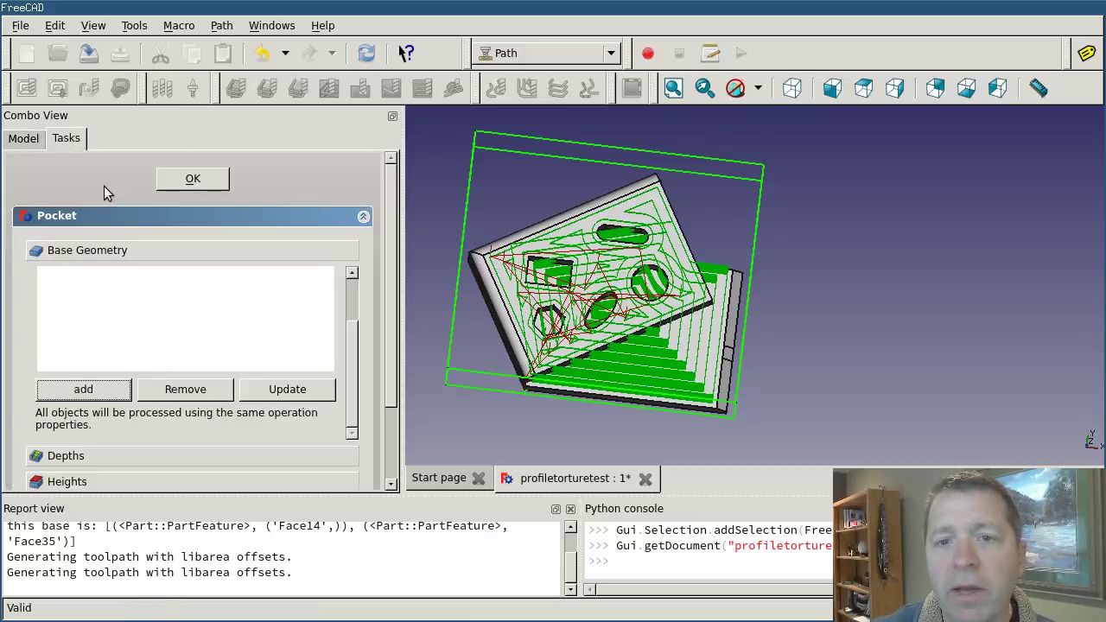
pyautogui.click(193, 182)
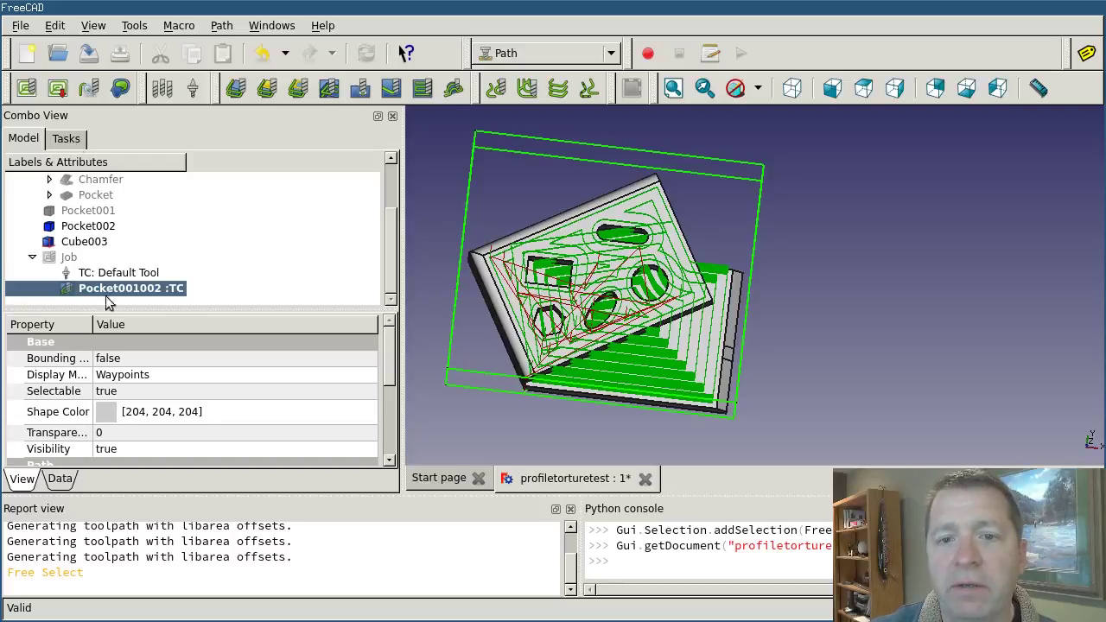
pyautogui.press('Delete')
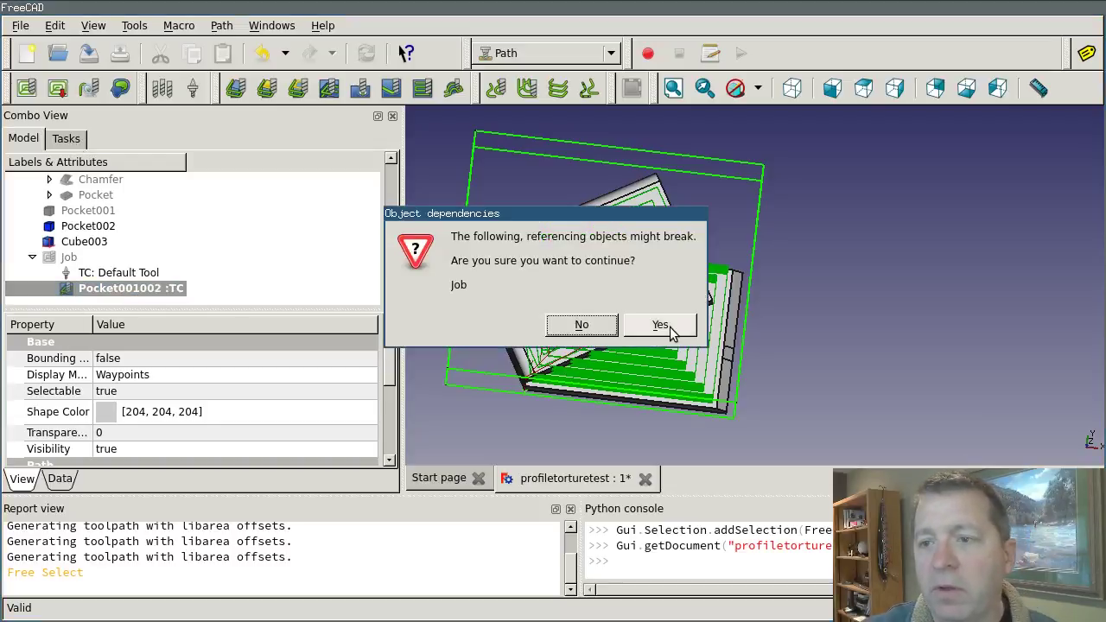
pyautogui.click(727, 324)
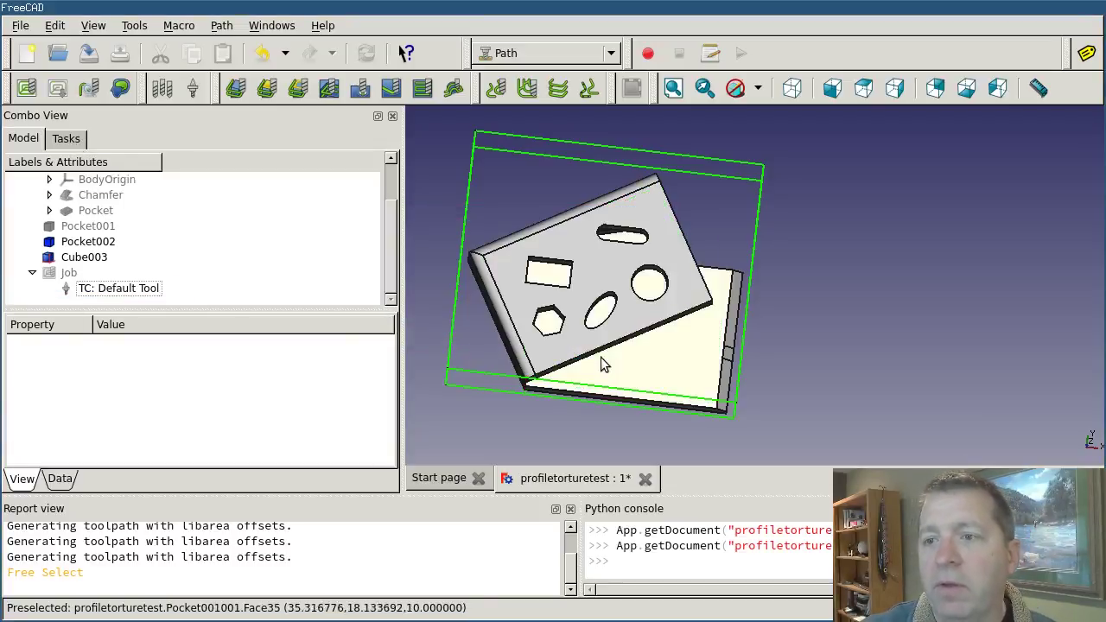
# Hide Cube003 with Space and orbit to a clearer view of the bare part.
pyautogui.click(120, 258)
pyautogui.press('space')
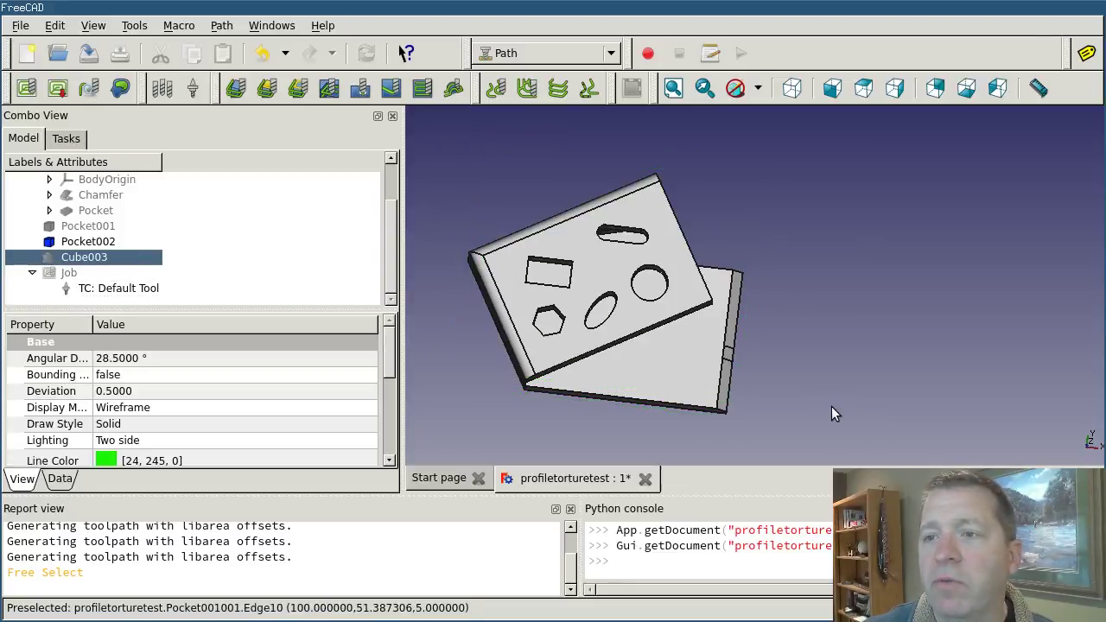
pyautogui.moveTo(832, 414); pyautogui.dragTo(669, 339, button='middle')
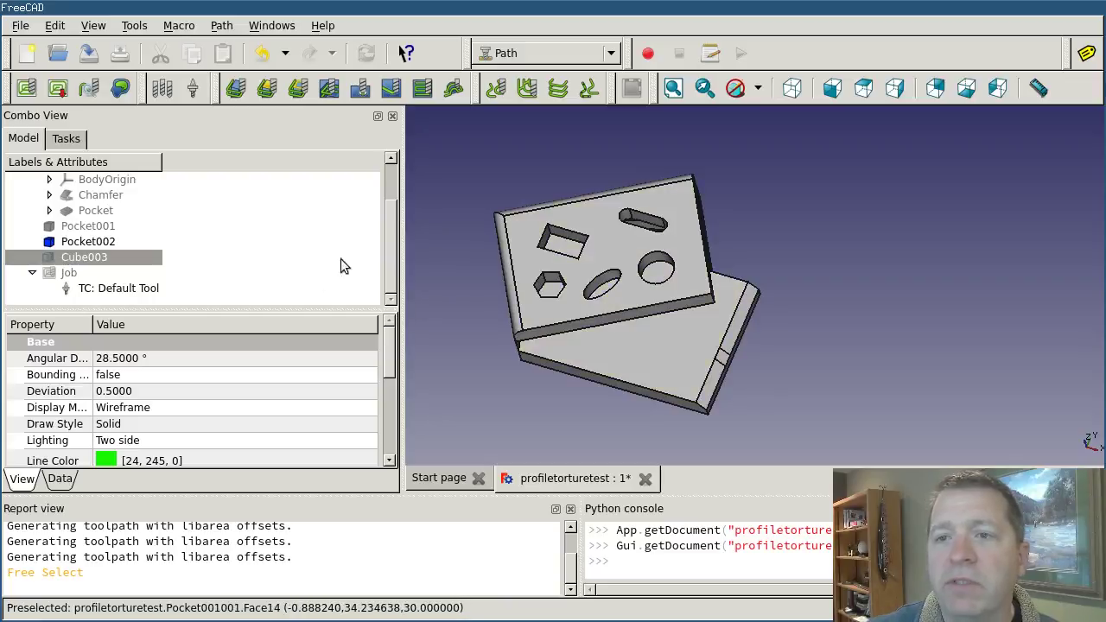
# Create a Mill Facing operation and orbit to inspect its zigzag toolpath.
pyautogui.click(421, 89)
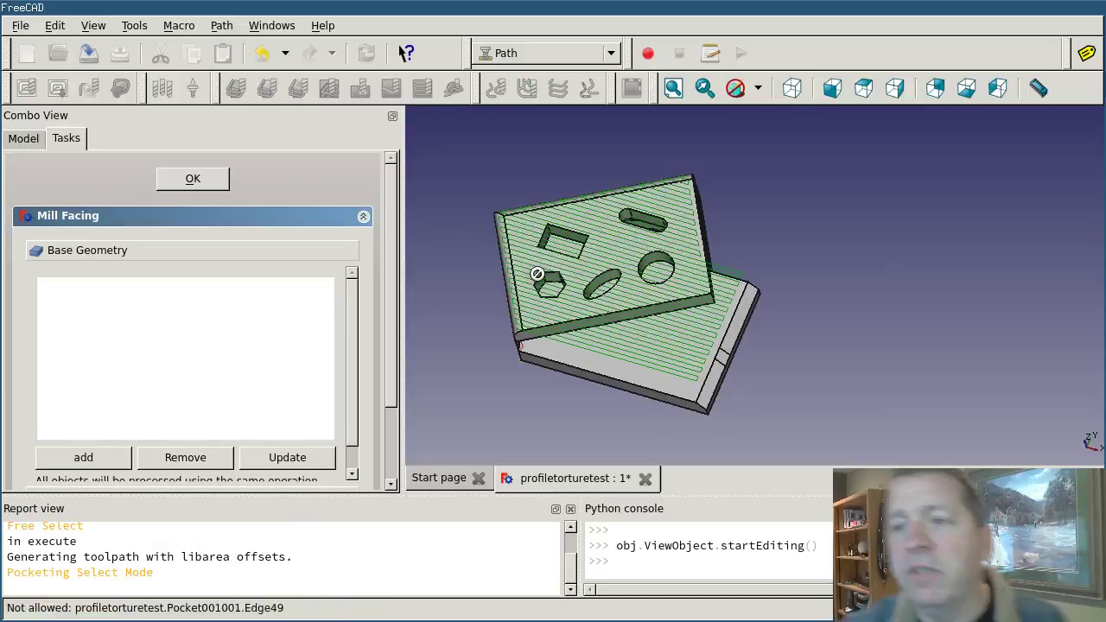
pyautogui.moveTo(587, 307); pyautogui.dragTo(655, 327, button='middle')
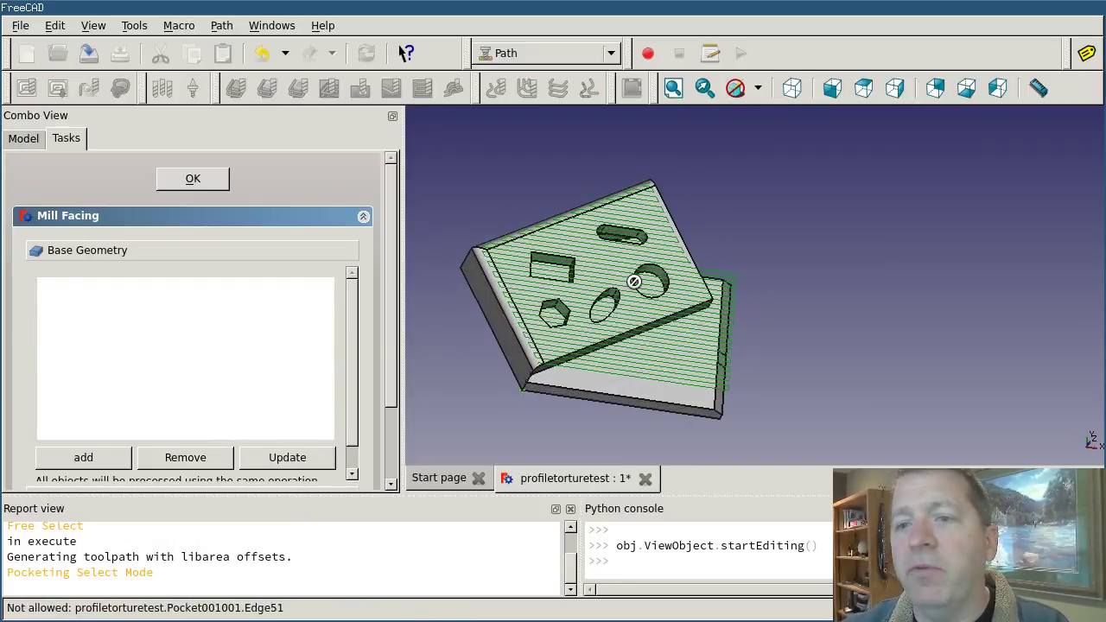
pyautogui.moveTo(631, 278); pyautogui.dragTo(579, 290, button='middle')
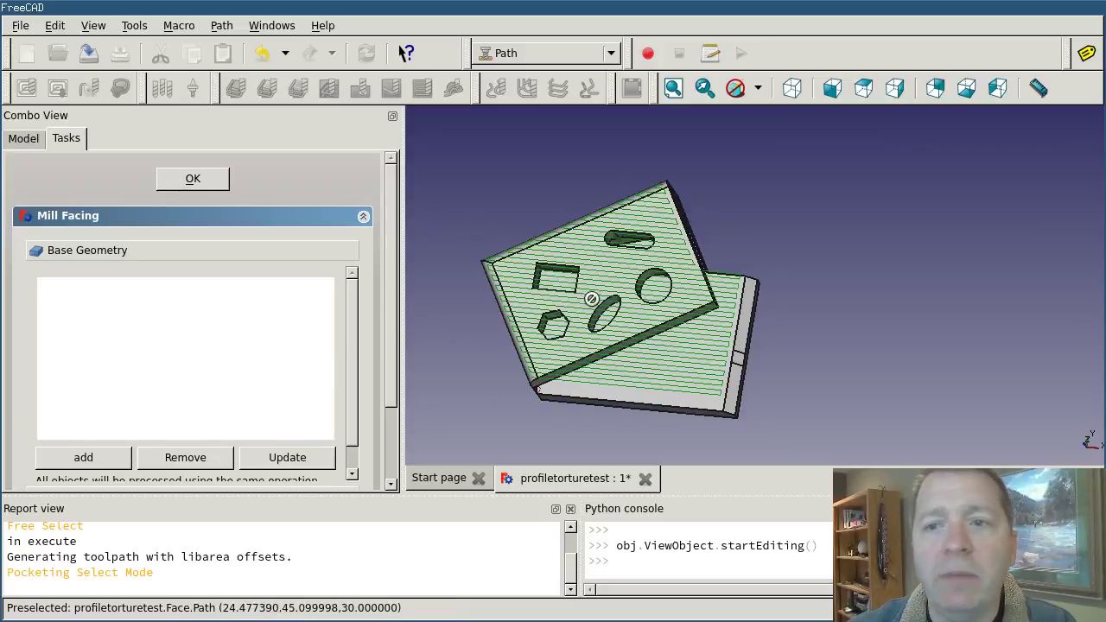
pyautogui.moveTo(647, 312); pyautogui.dragTo(721, 287, button='middle')
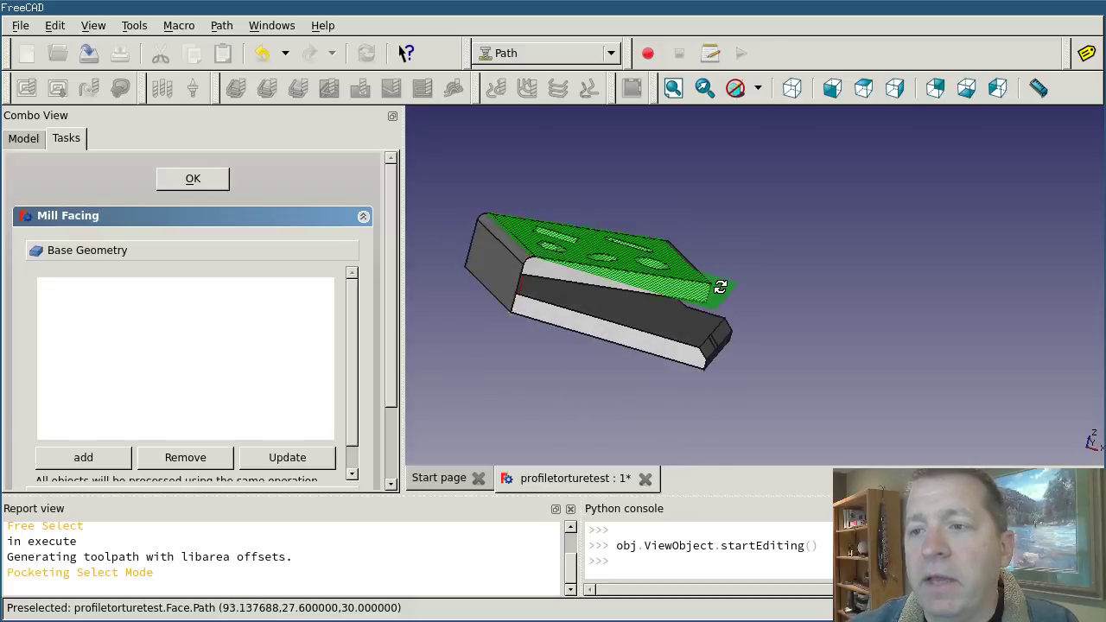
pyautogui.moveTo(647, 265); pyautogui.dragTo(639, 306, button='middle')
pyautogui.moveTo(721, 338); pyautogui.dragTo(724, 328, button='middle')
# Zoom to a nearly top-down view and bring the Operation section into view in the task panel.
pyautogui.scroll(2, 578, 314)
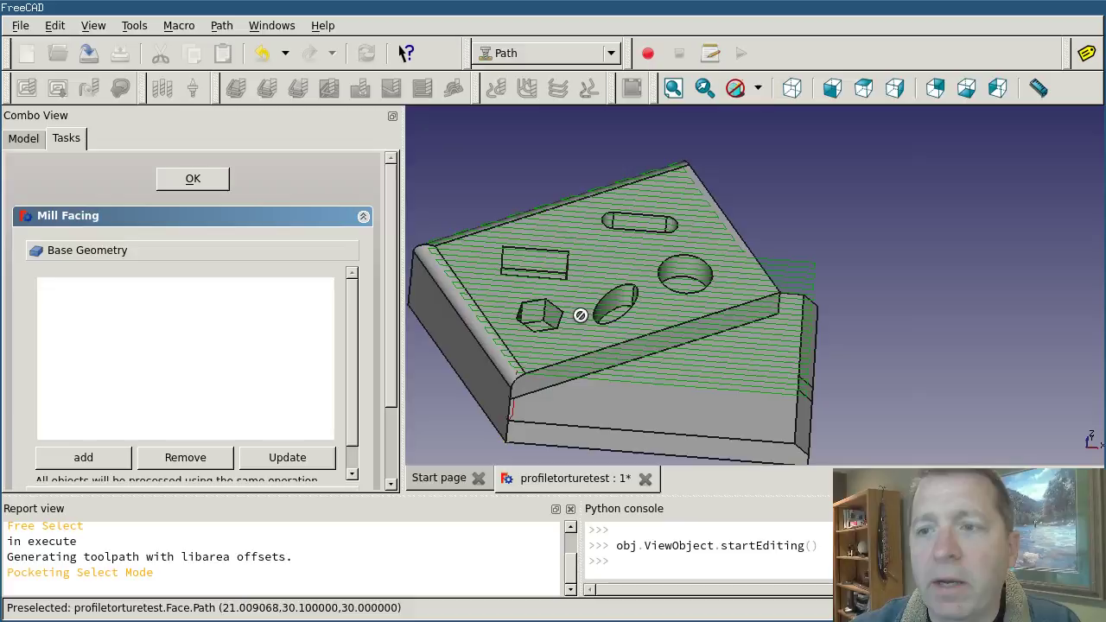
pyautogui.scroll(2, 588, 313)
pyautogui.scroll(-2, 536, 314)
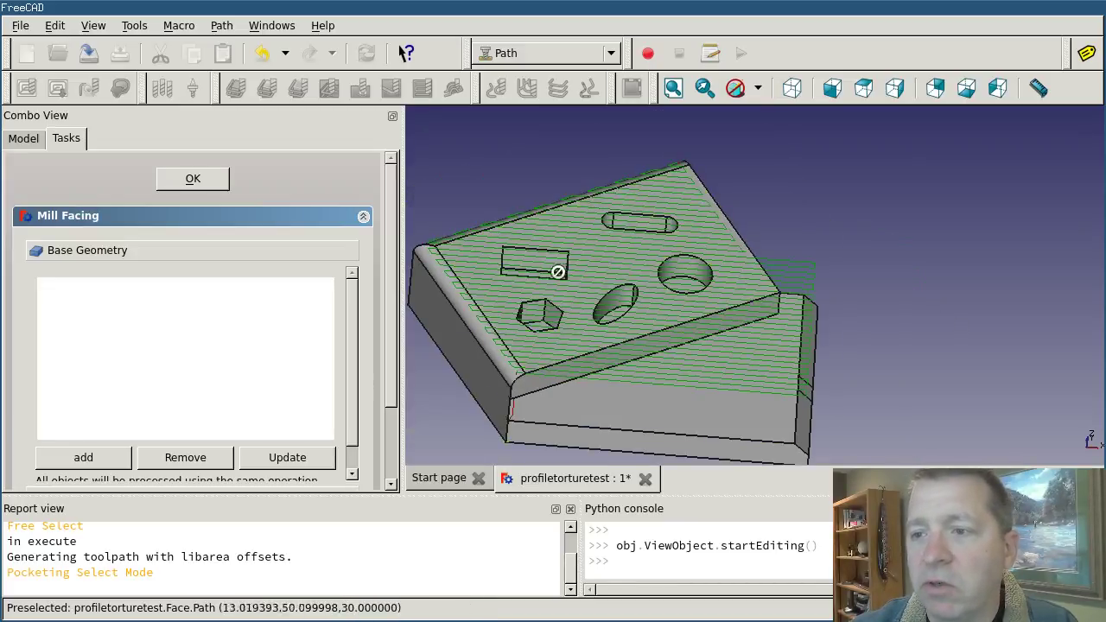
pyautogui.moveTo(662, 210); pyautogui.dragTo(676, 256, button='middle')
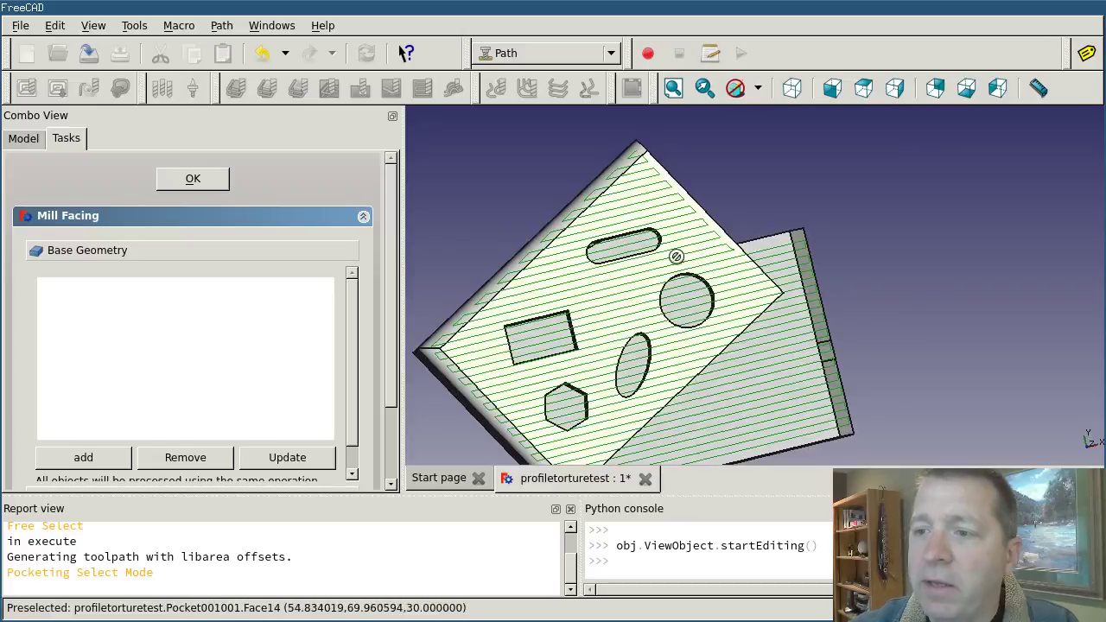
pyautogui.scroll(-3, 676, 256)
pyautogui.scroll(1, 585, 295)
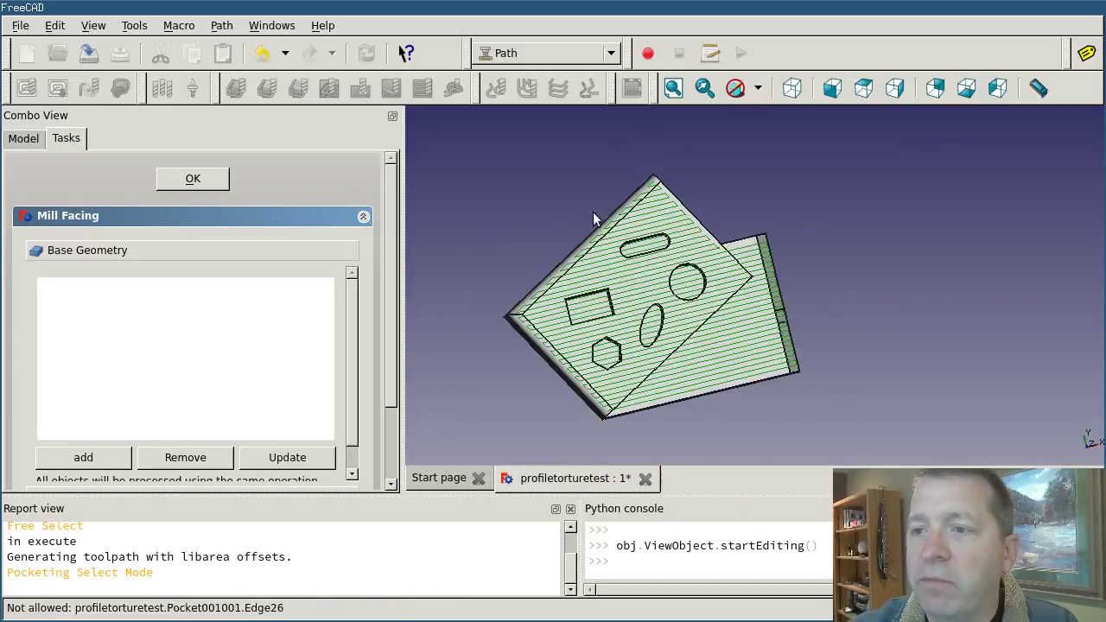
pyautogui.scroll(3, 539, 279)
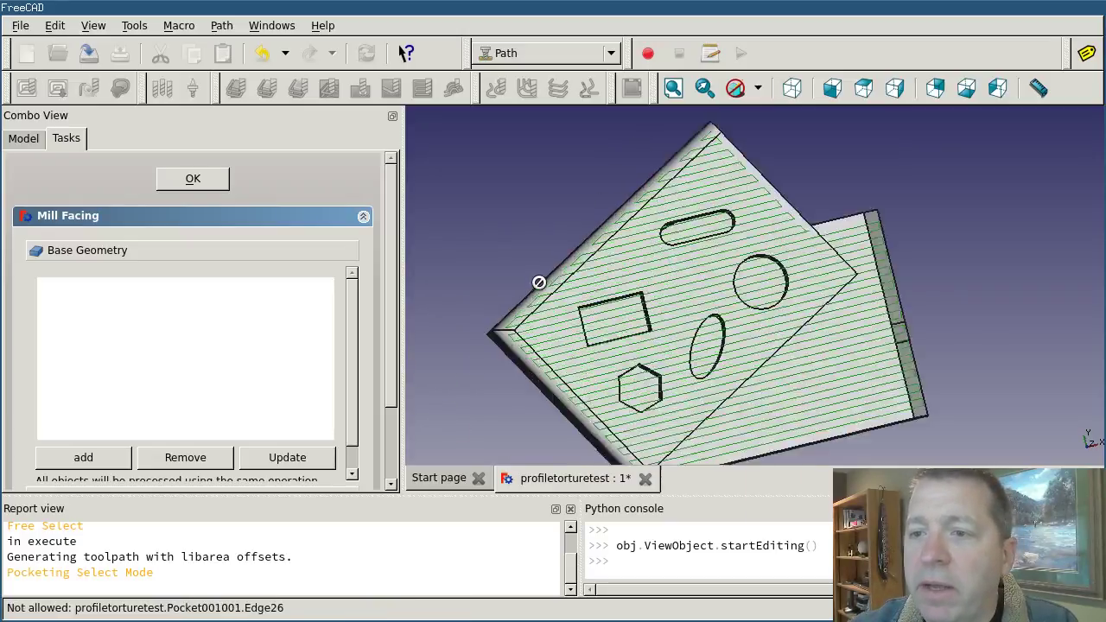
pyautogui.scroll(-2, 573, 299)
pyautogui.scroll(2, 568, 295)
pyautogui.scroll(-1, 568, 295)
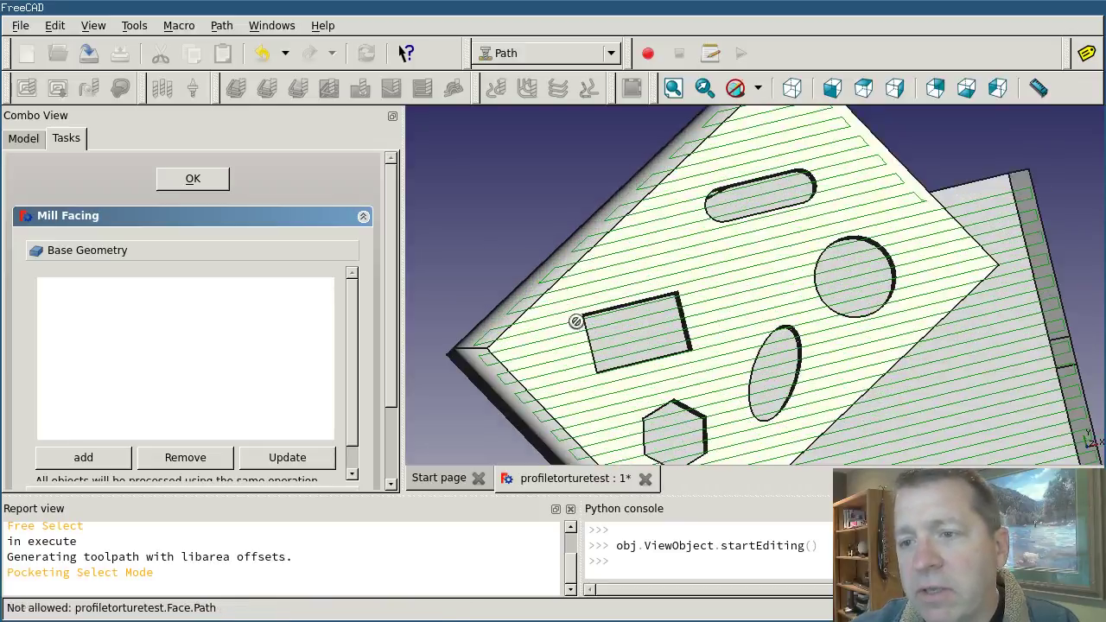
pyautogui.scroll(2, 575, 319)
pyautogui.scroll(-2, 510, 333)
pyautogui.scroll(1, 562, 316)
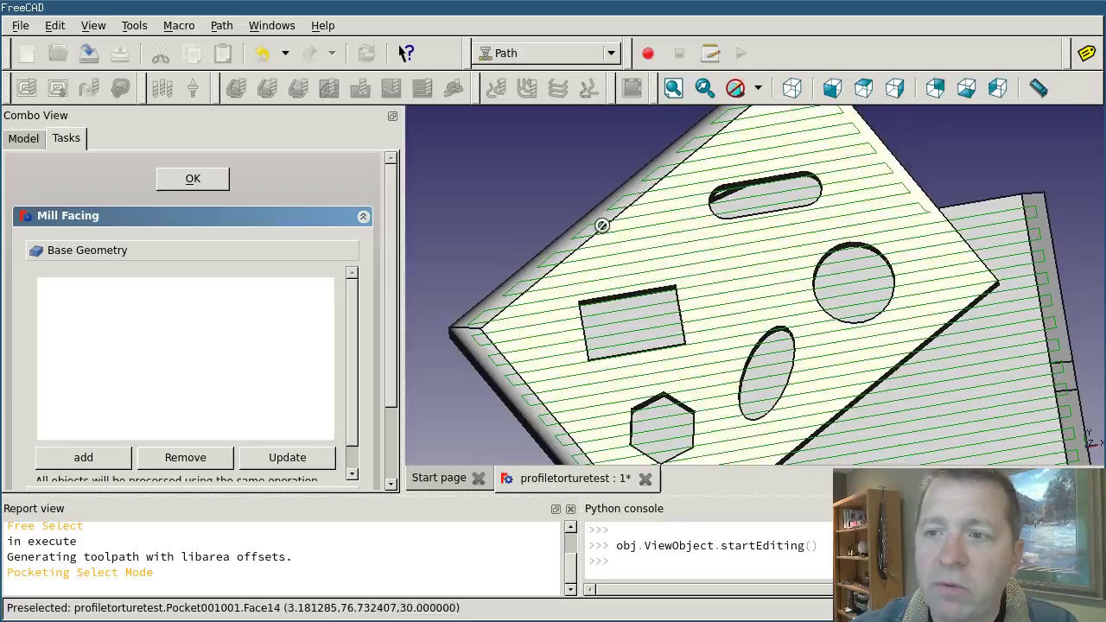
pyautogui.scroll(-3, 519, 225)
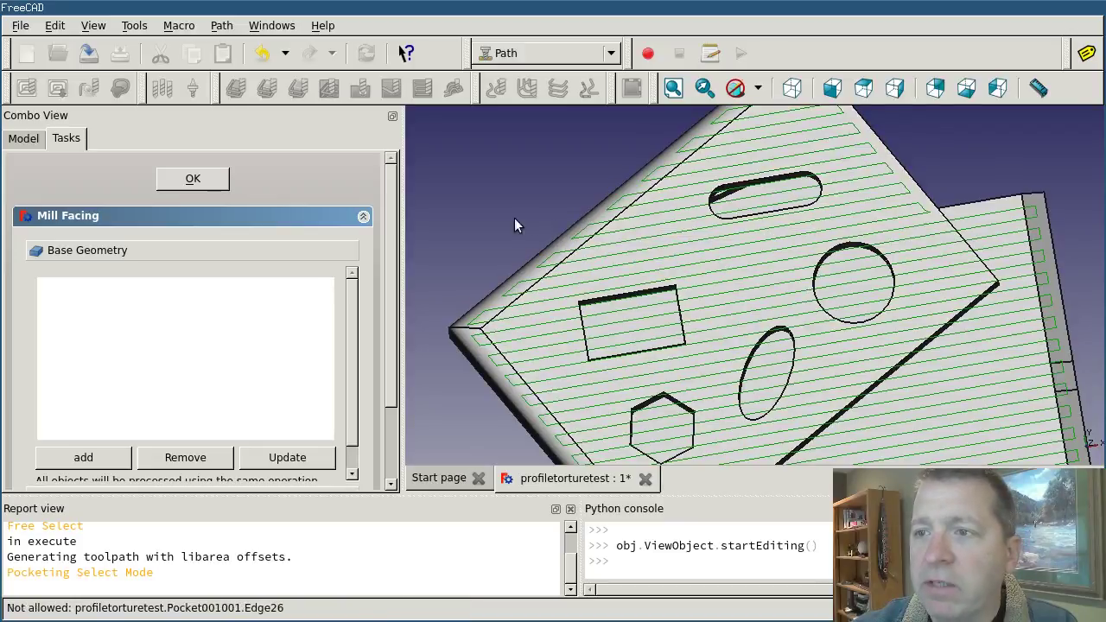
pyautogui.scroll(2, 605, 244)
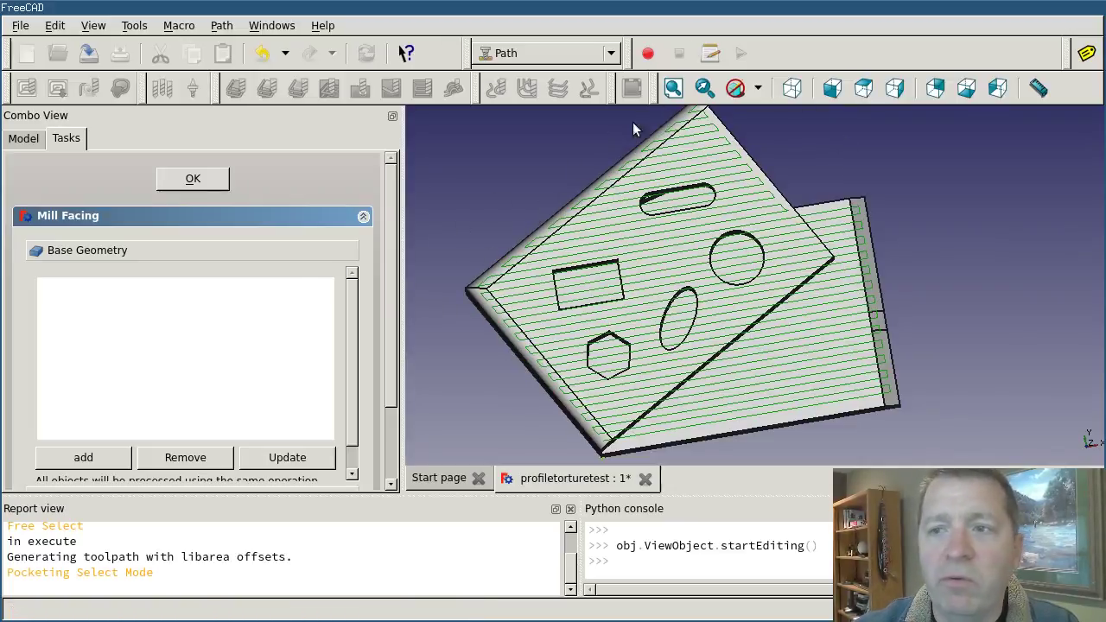
pyautogui.moveTo(396, 317); pyautogui.dragTo(396, 400)
# Set the facing Pass Extension to 6 in the Operation section.
pyautogui.click(138, 448)
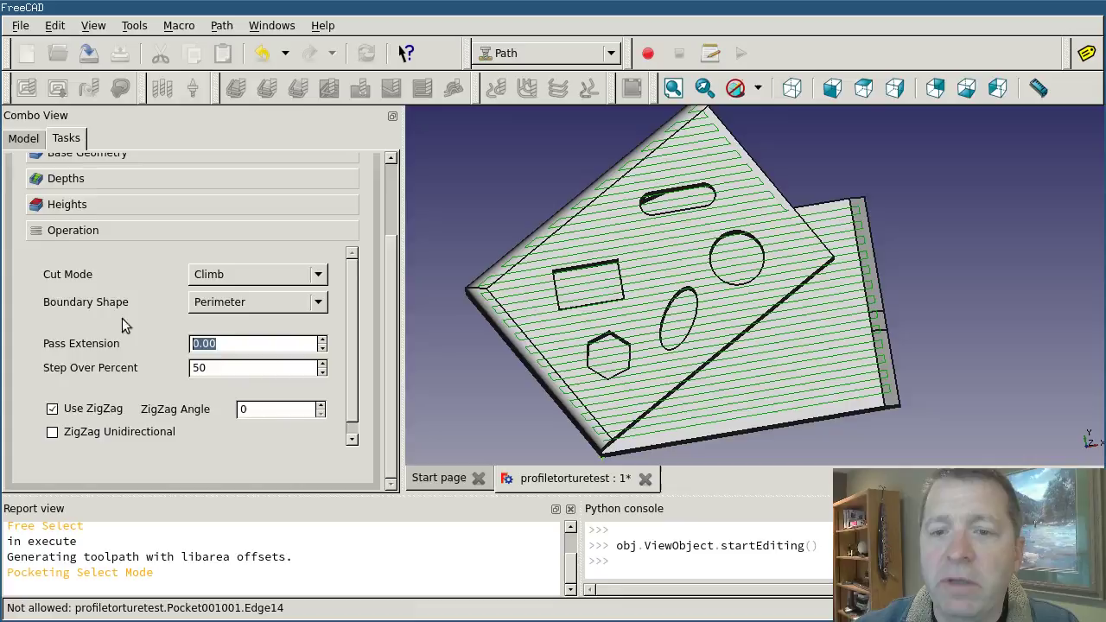
pyautogui.write('6')
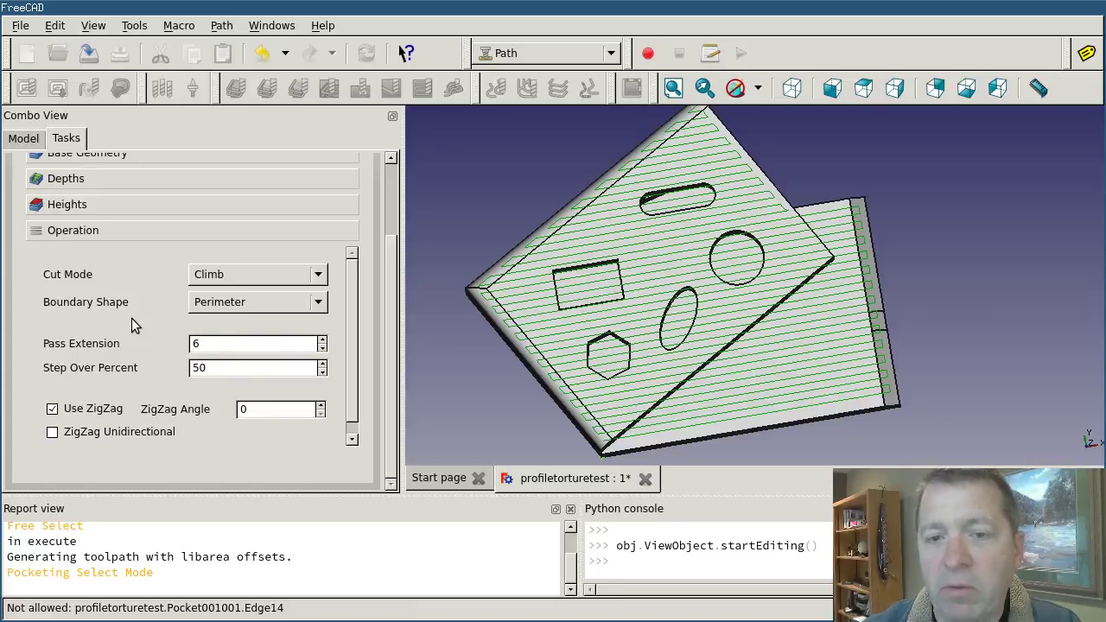
pyautogui.click(254, 370)
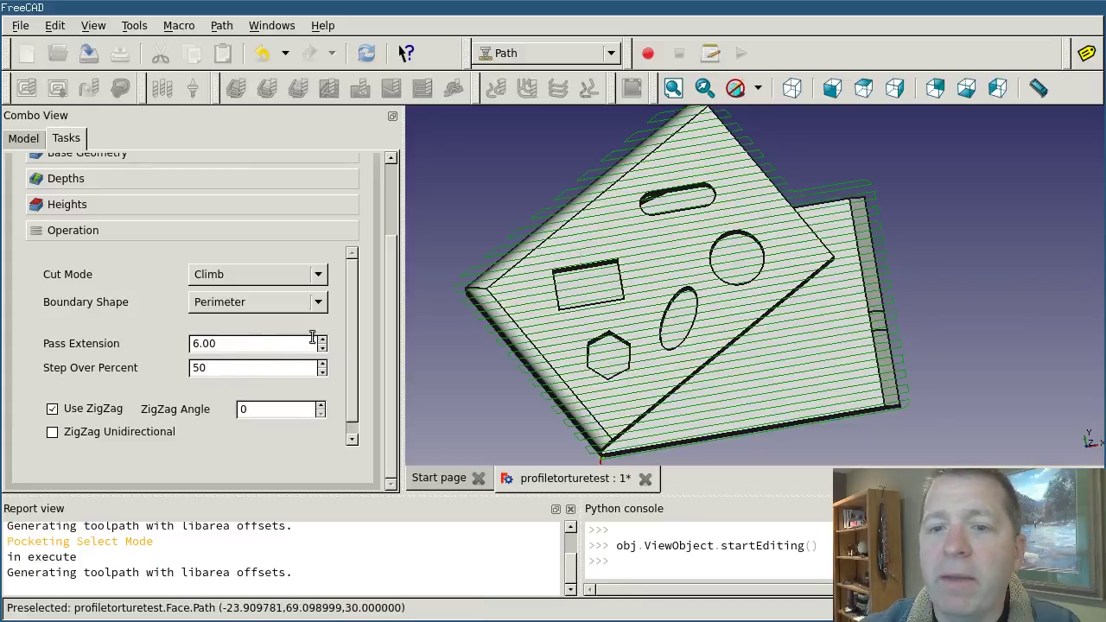
# Check the extended 0° zigzag passes from the Front and Top views.
pyautogui.scroll(-3, 712, 225)
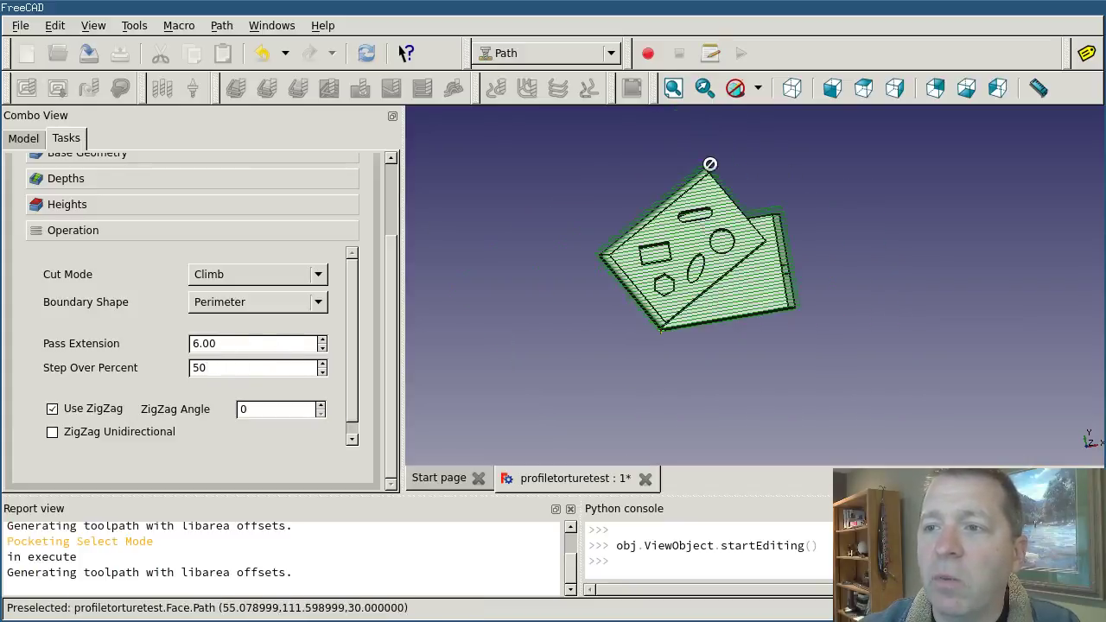
pyautogui.scroll(3, 712, 207)
pyautogui.scroll(-2, 691, 301)
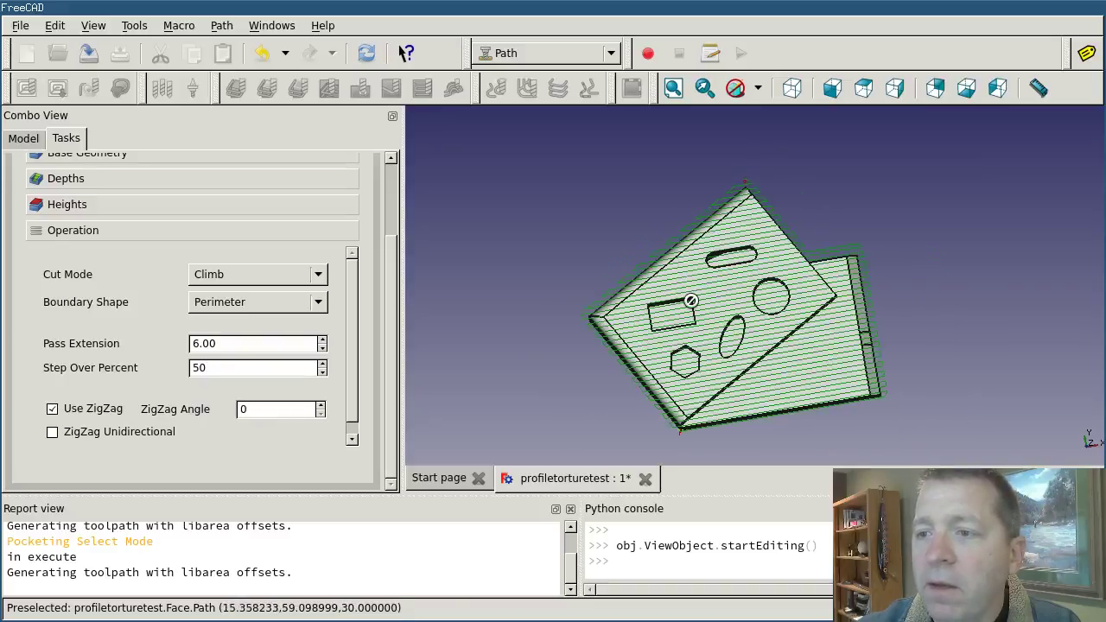
pyautogui.click(833, 87)
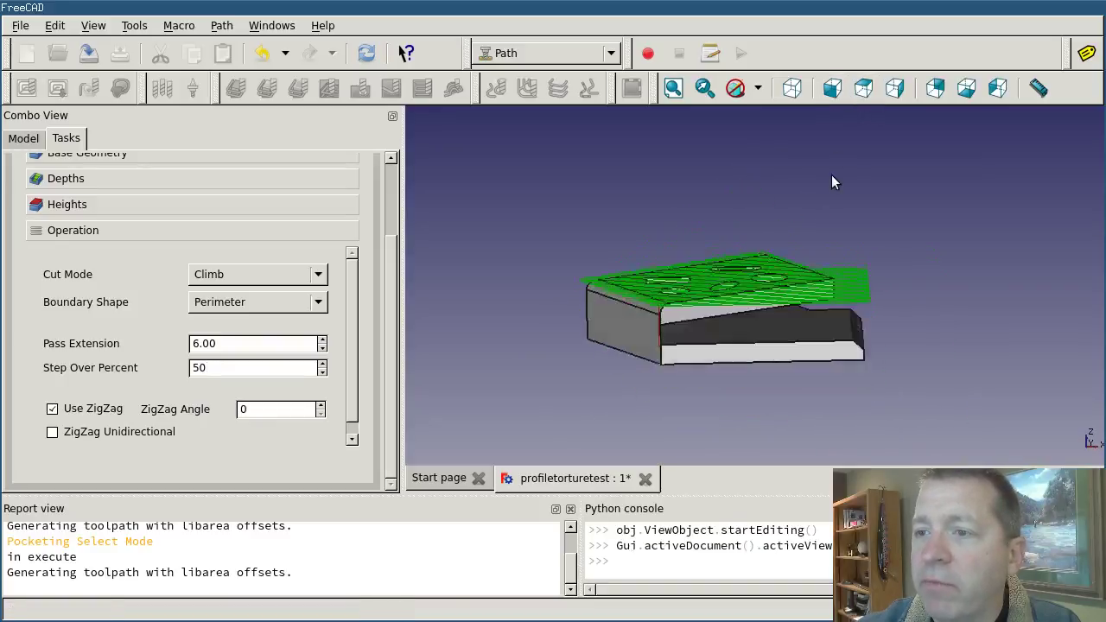
pyautogui.click(864, 87)
pyautogui.scroll(2, 776, 278)
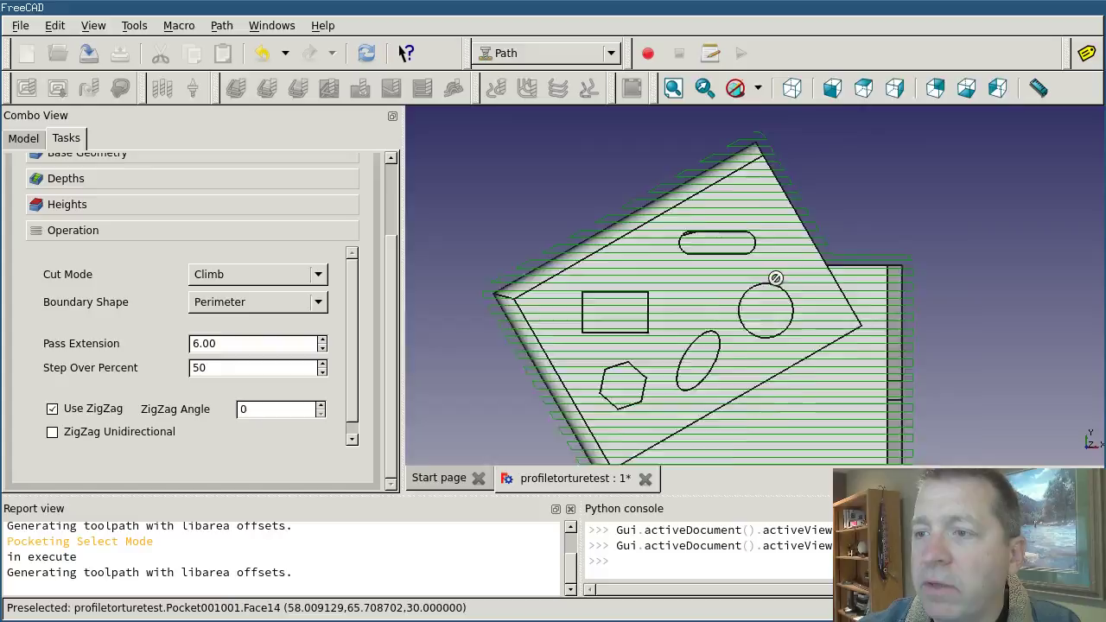
pyautogui.scroll(-3, 655, 367)
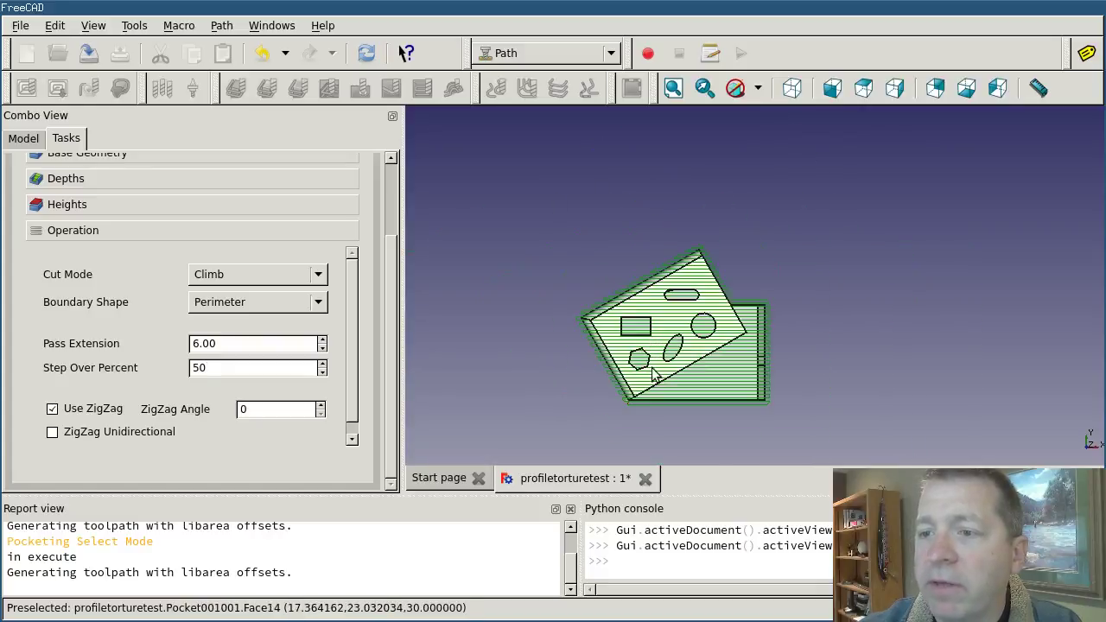
pyautogui.scroll(4, 637, 437)
pyautogui.scroll(-4, 640, 435)
pyautogui.scroll(2, 714, 278)
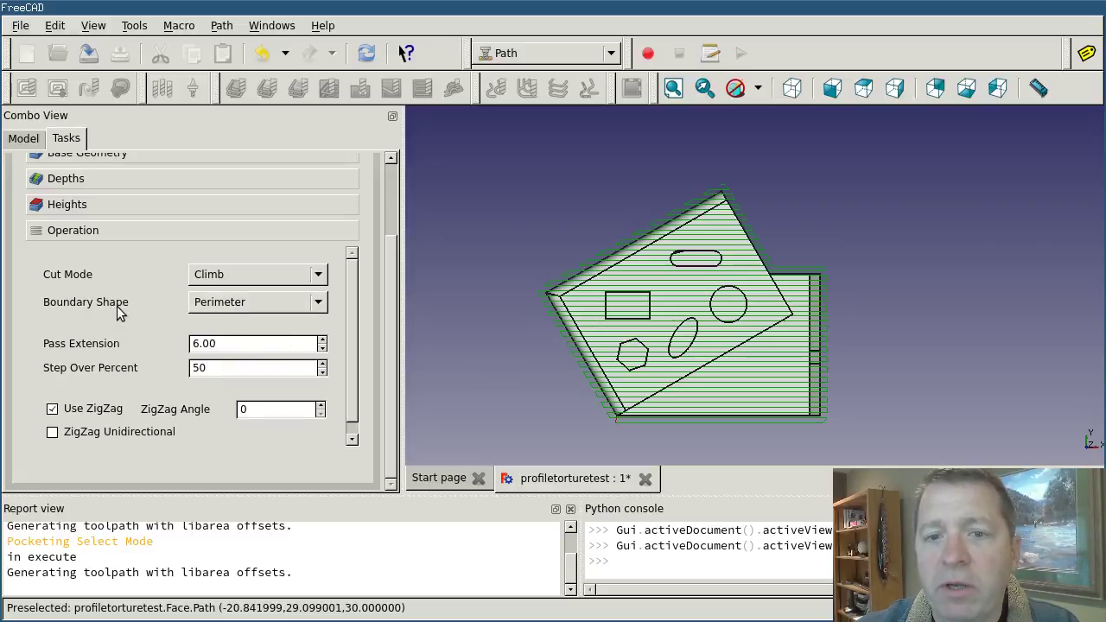
# Switch Boundary Shape from Perimeter to Boundbox, then return to the model tree.
pyautogui.click(275, 305)
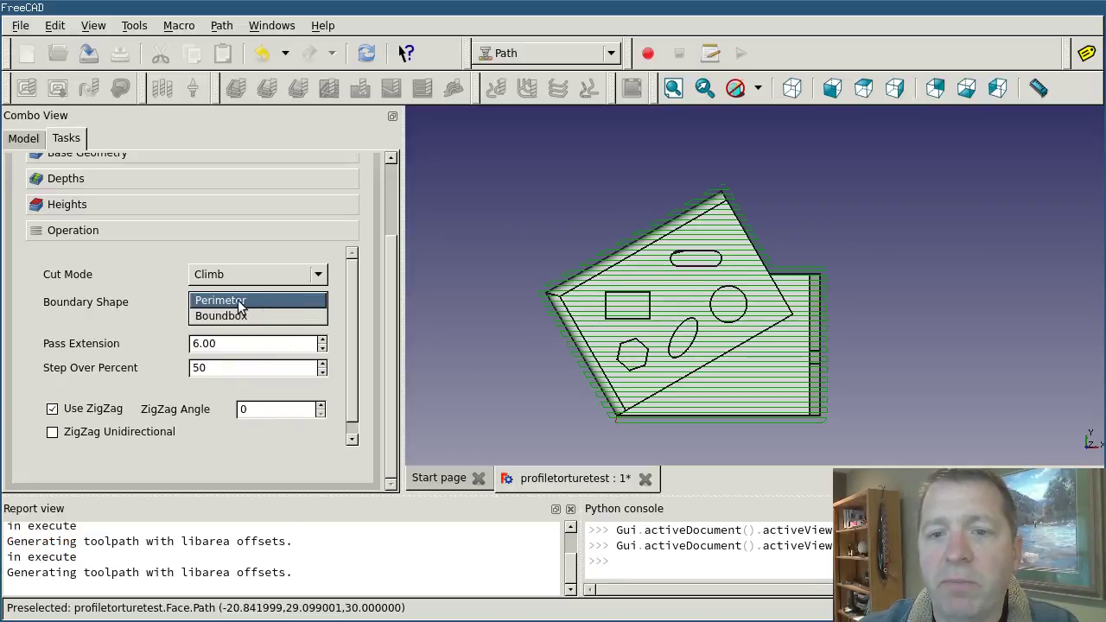
pyautogui.click(262, 317)
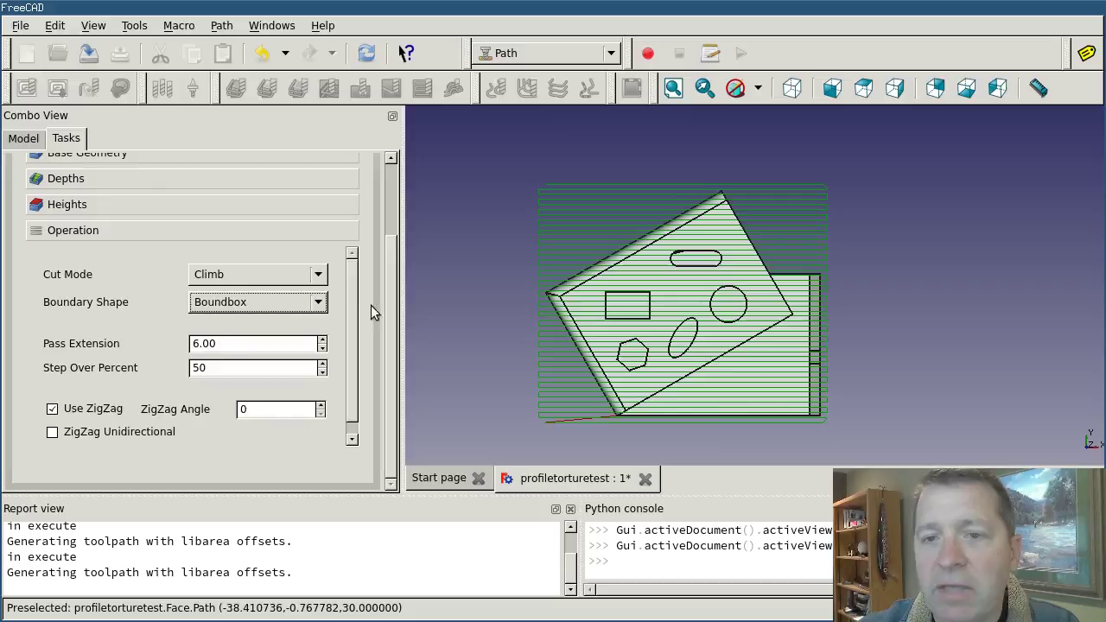
pyautogui.click(30, 138)
pyautogui.scroll(-1, 165, 268)
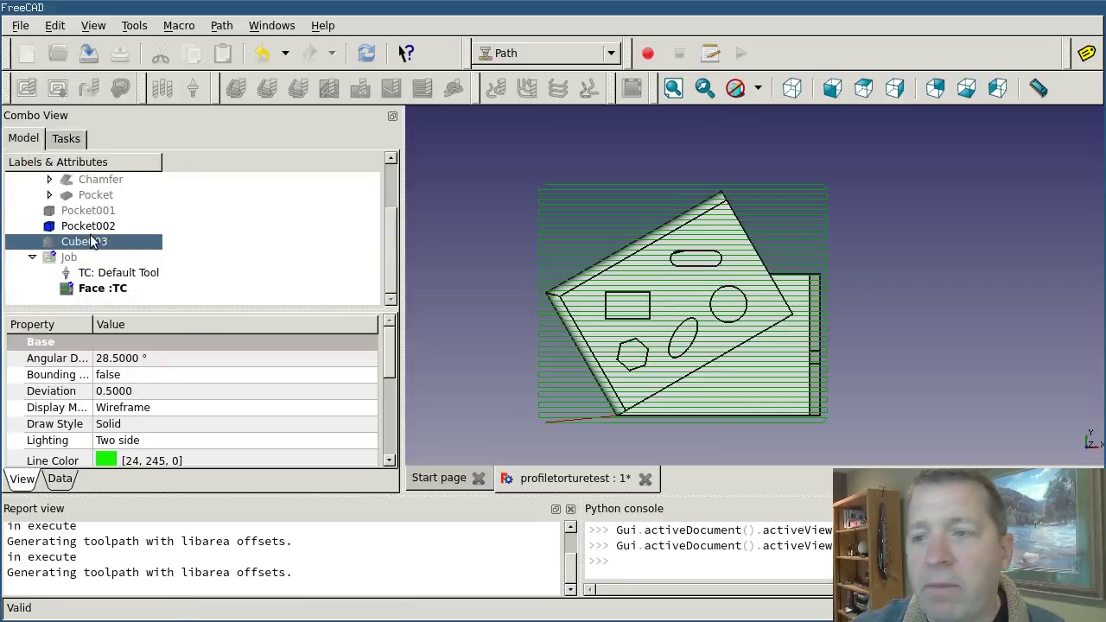
# Show Cube003 again and reopen the Face :TC facing operation settings.
pyautogui.press('space')
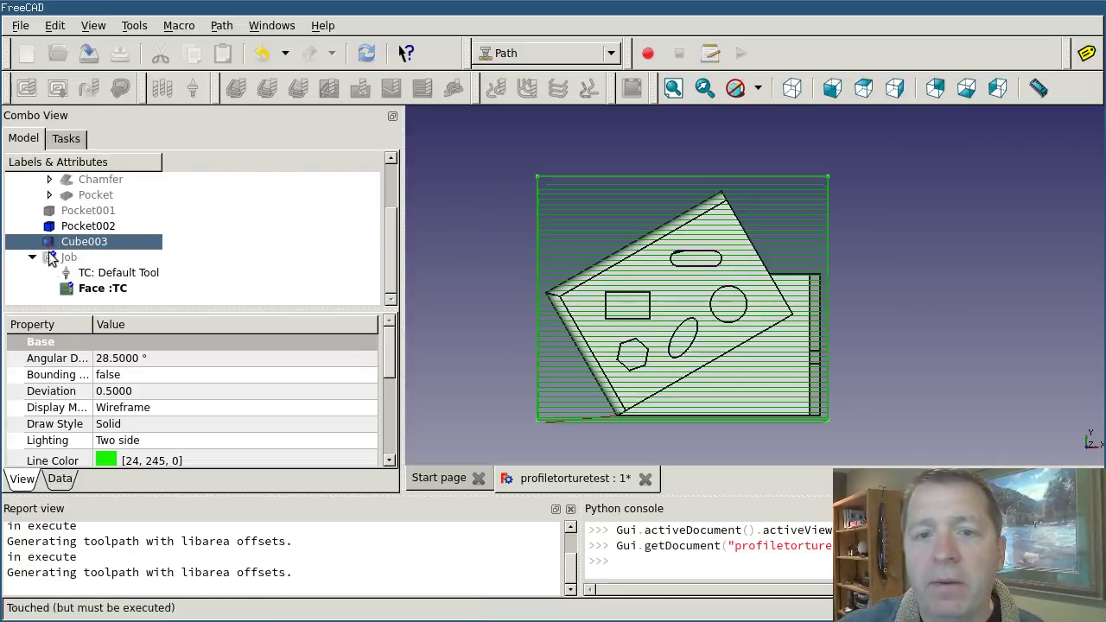
pyautogui.click(103, 290)
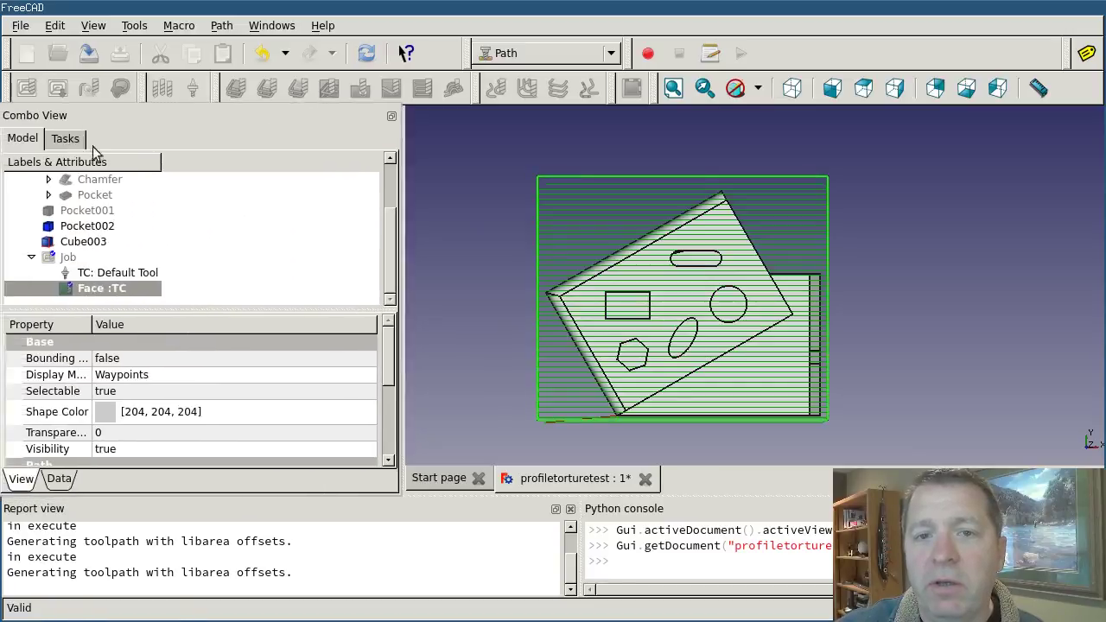
pyautogui.click(67, 138)
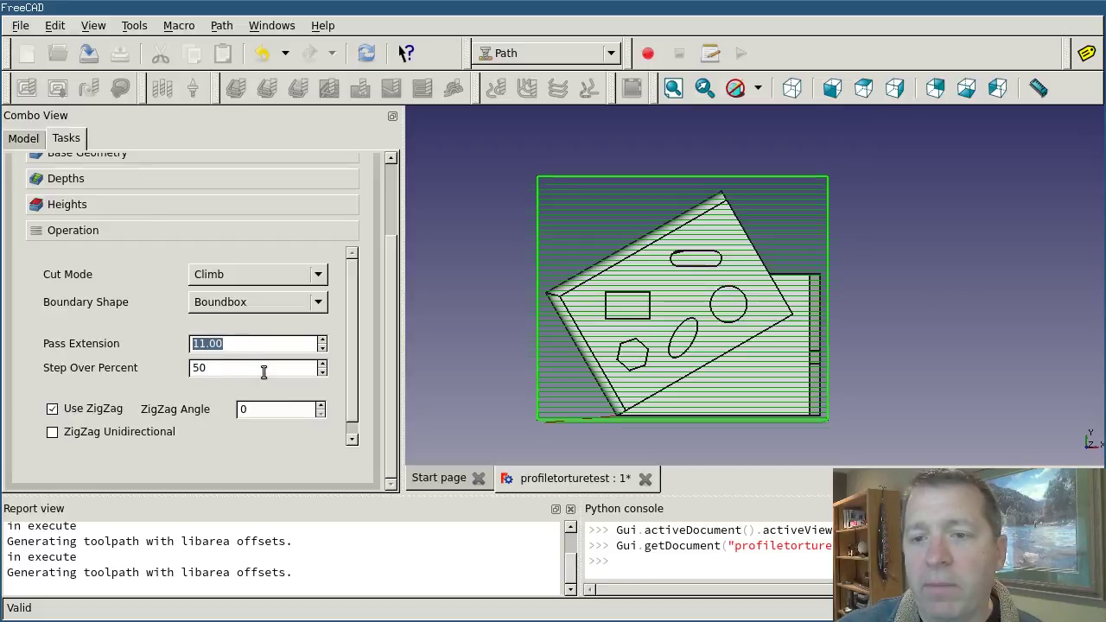
# Raise Pass Extension to 13 and orbit to see passes overhanging the box.
pyautogui.click(264, 371)
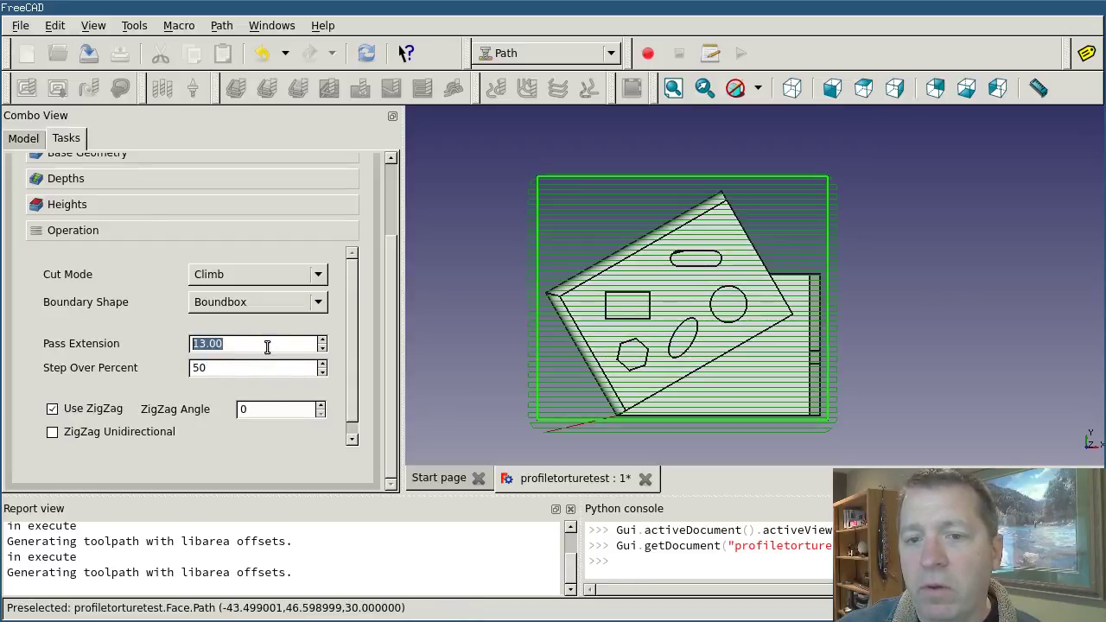
pyautogui.click(277, 372)
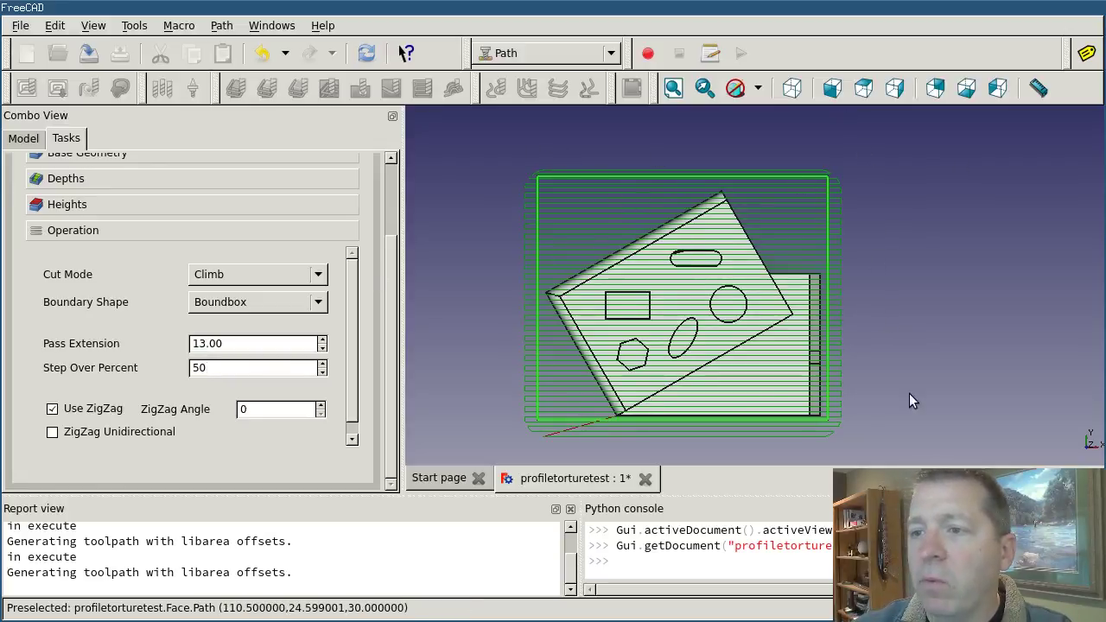
pyautogui.moveTo(909, 393); pyautogui.dragTo(743, 344, button='middle')
pyautogui.moveTo(476, 240); pyautogui.dragTo(787, 140, button='middle')
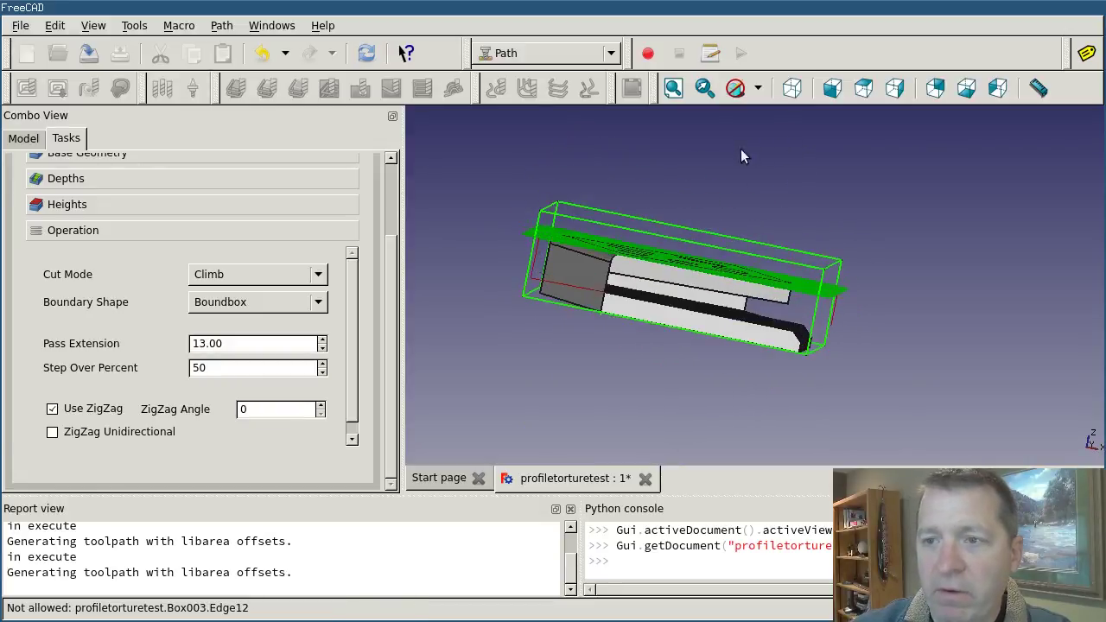
# In the facing's Depths settings, keep Start Depth at 40 and set Step Down to 2.
pyautogui.click(144, 177)
pyautogui.tripleClick(131, 215)
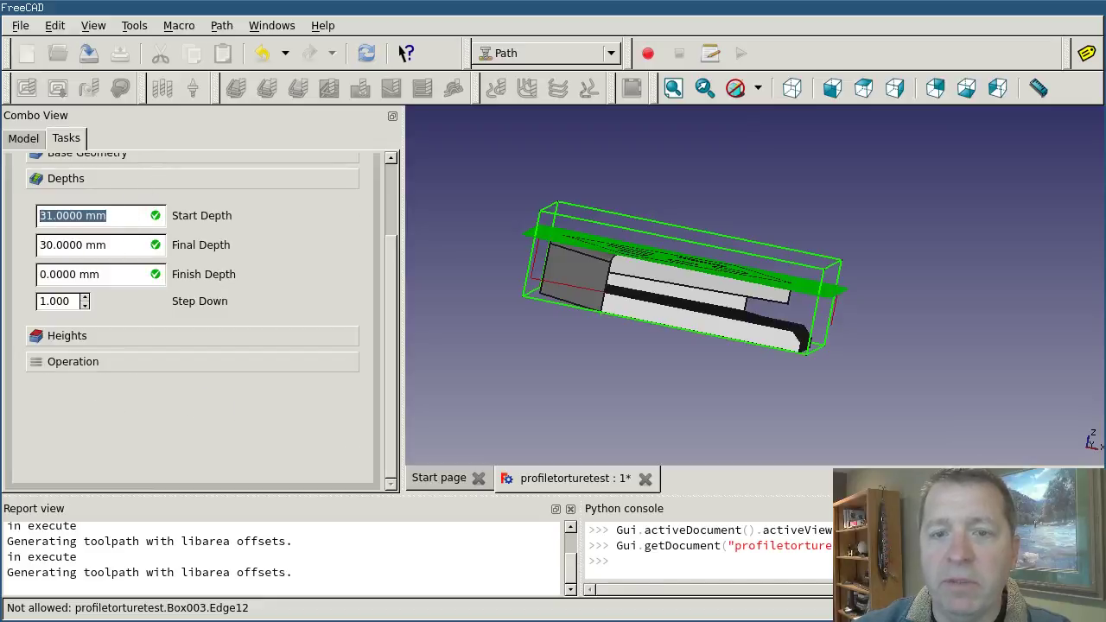
pyautogui.write('40')
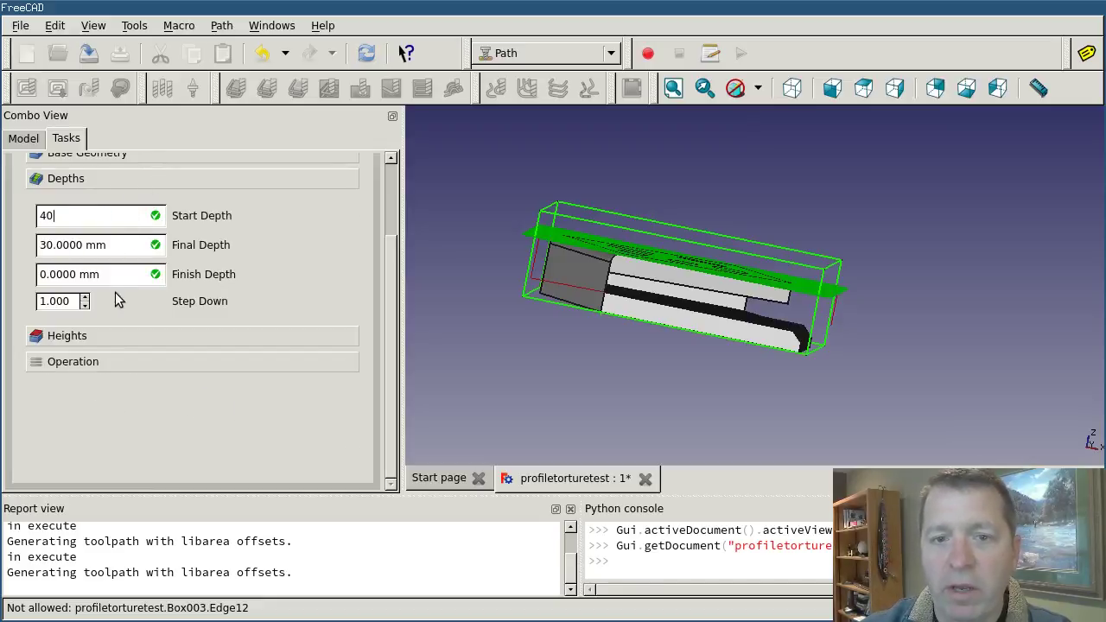
pyautogui.tripleClick(75, 301)
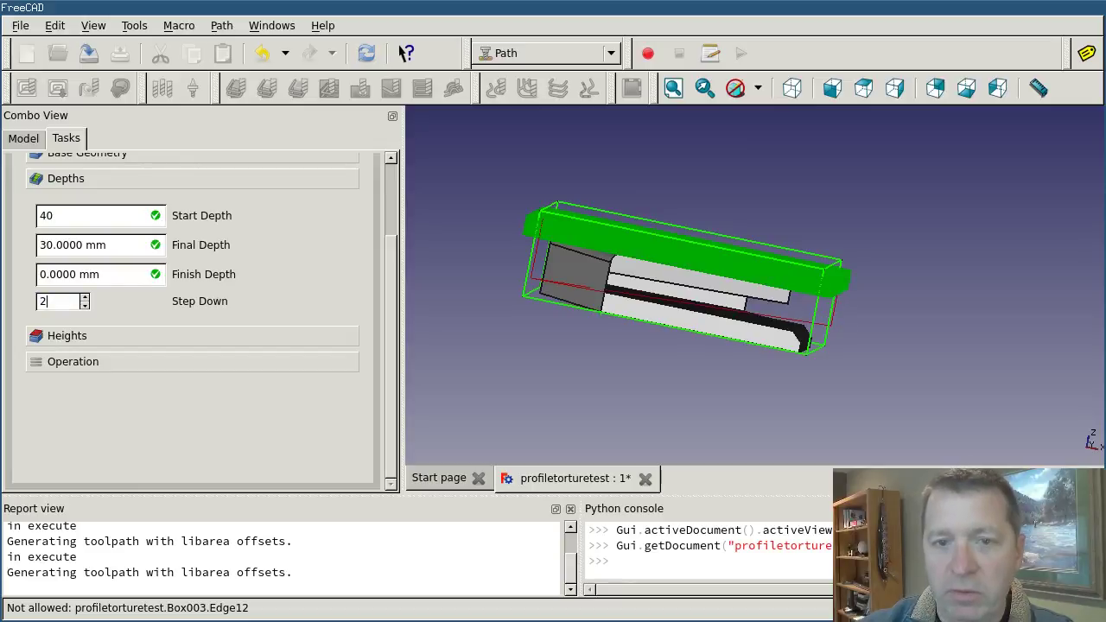
pyautogui.write('2')
pyautogui.press('Return')
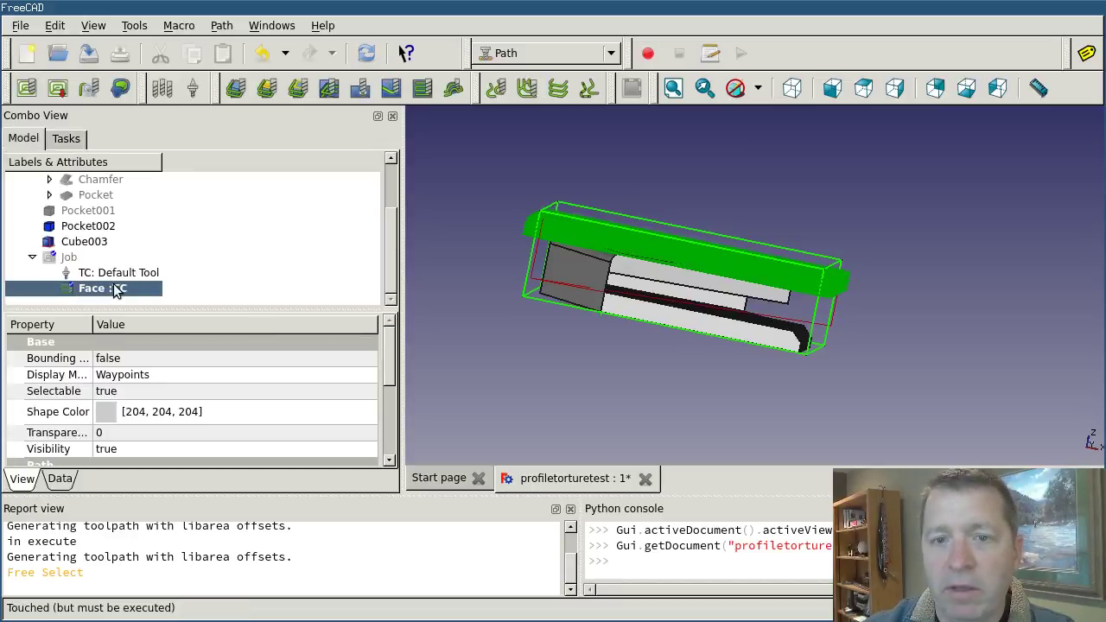
# Reopen the facing operation from the model tree and expand Depths to verify the values.
pyautogui.click(76, 140)
pyautogui.click(24, 138)
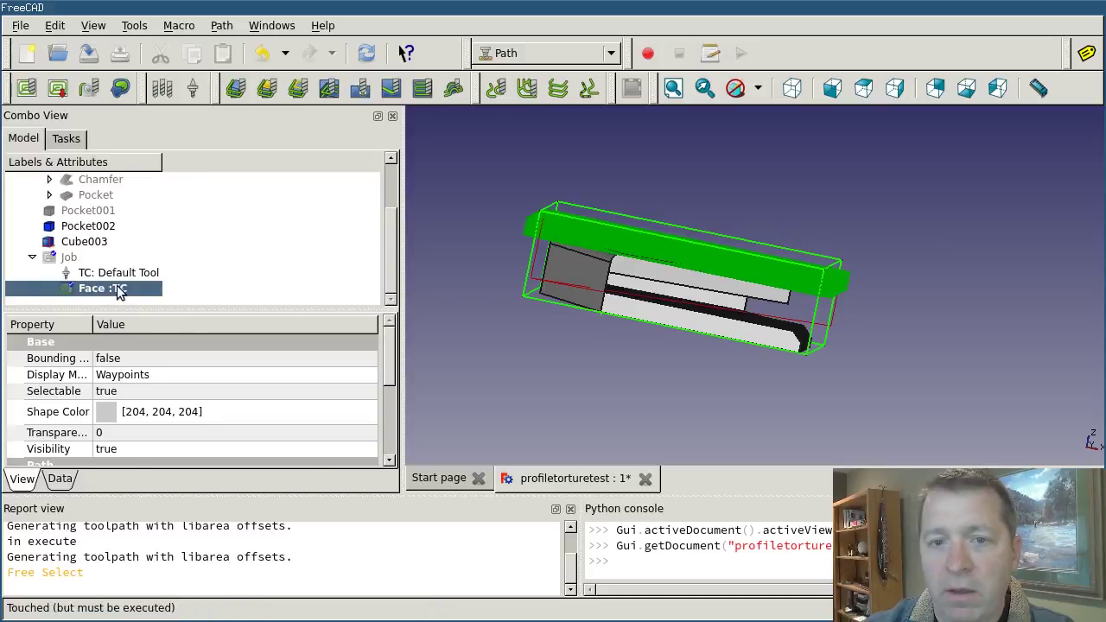
pyautogui.doubleClick(119, 292)
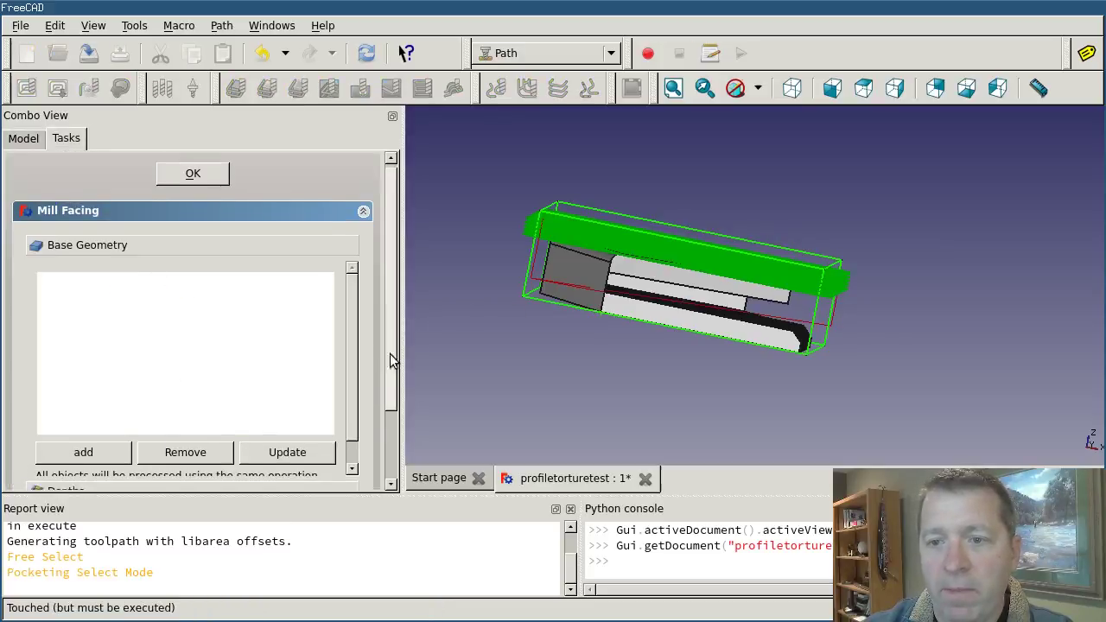
pyautogui.moveTo(390, 363); pyautogui.dragTo(373, 443)
pyautogui.click(128, 403)
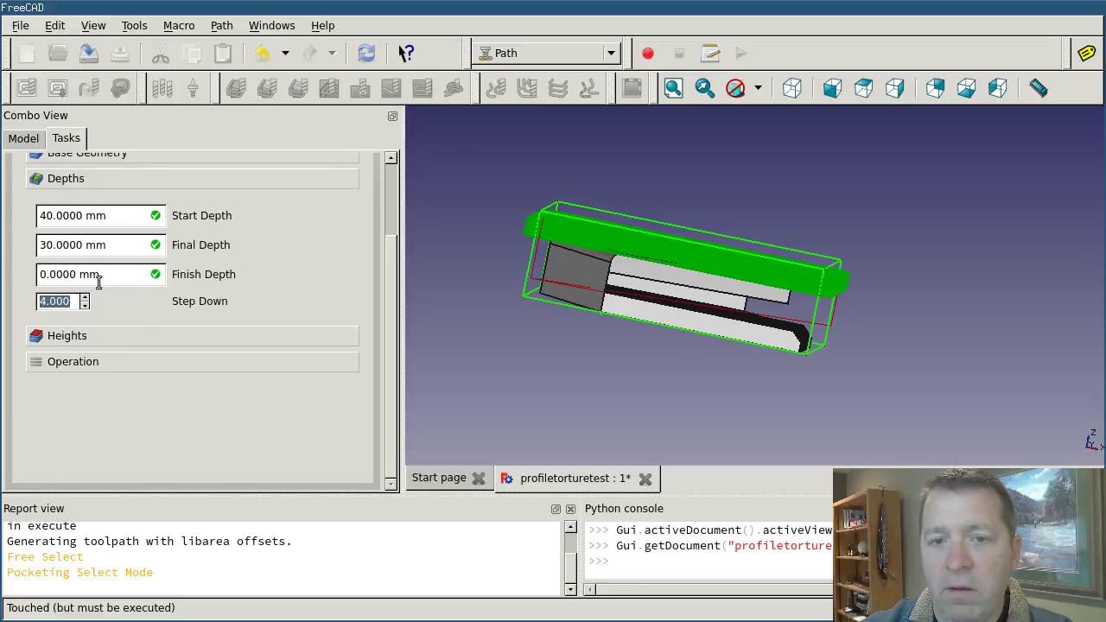
# Orbit the model to inspect the hatched facing toolpath on its slotted top.
pyautogui.scroll(5, 487, 292)
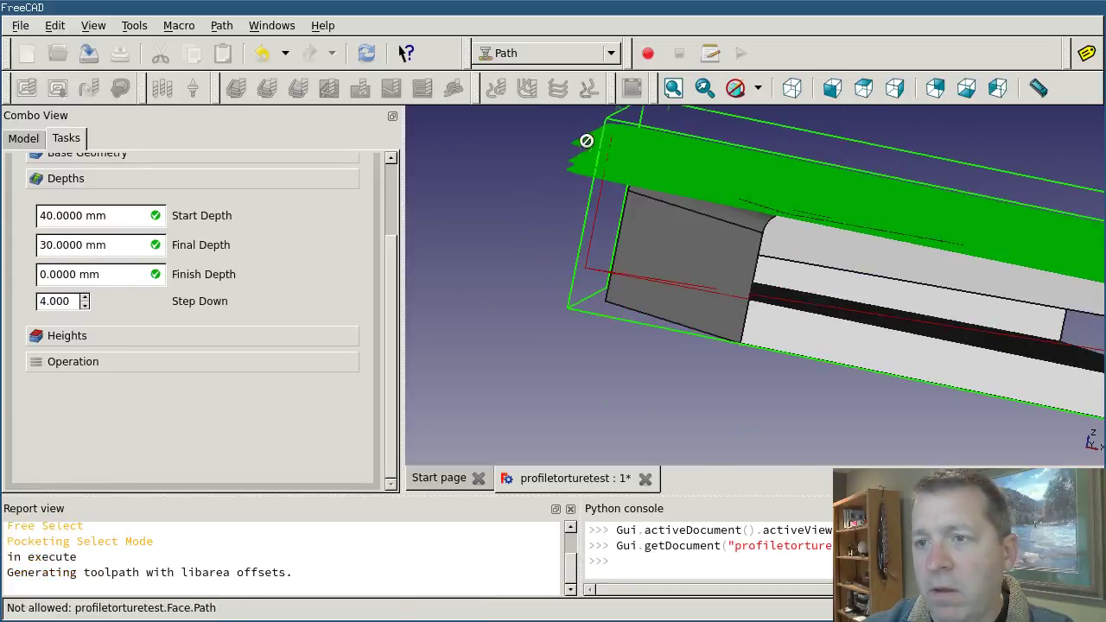
pyautogui.moveTo(586, 140); pyautogui.dragTo(538, 170, button='middle')
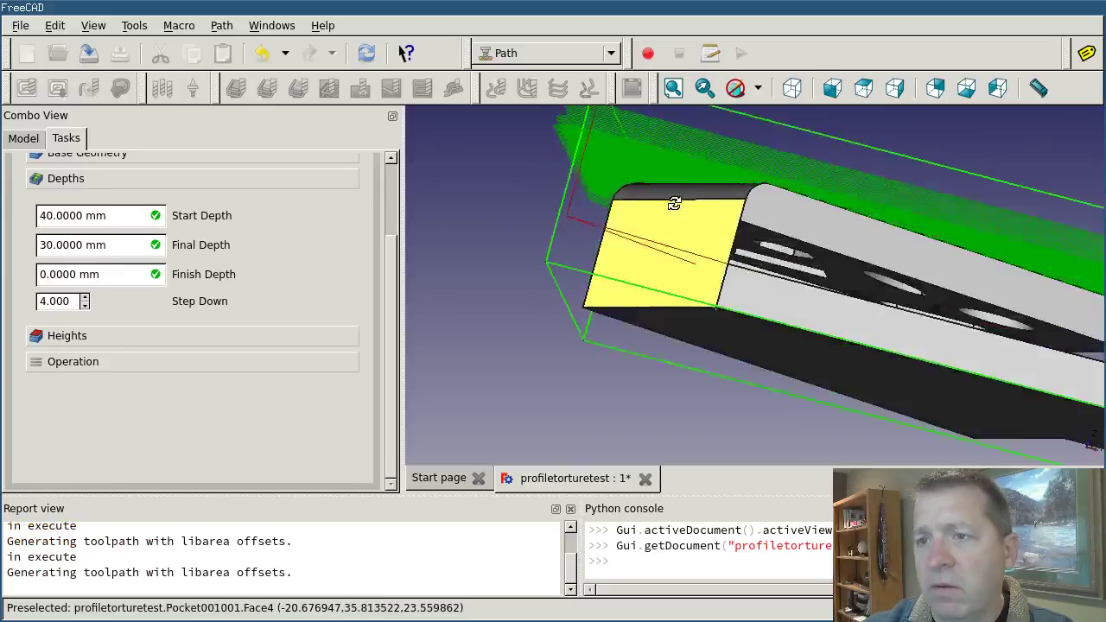
pyautogui.moveTo(674, 203); pyautogui.dragTo(662, 217, button='middle')
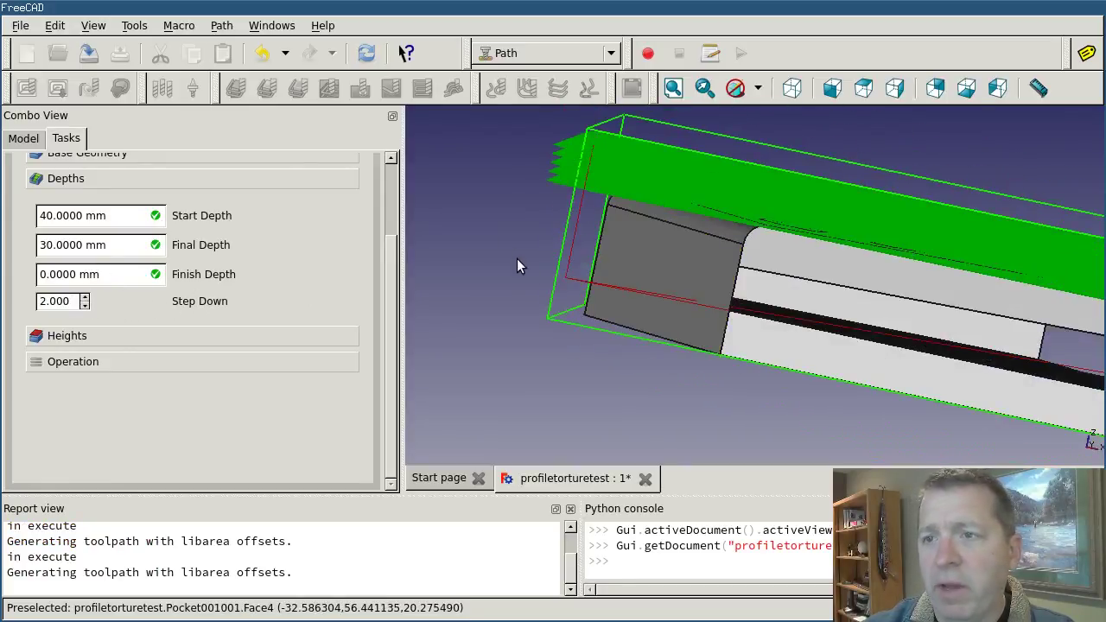
pyautogui.moveTo(519, 264); pyautogui.dragTo(500, 306, button='middle')
pyautogui.scroll(-5, 499, 300)
pyautogui.moveTo(696, 282)
pyautogui.mouseDown(button='middle')
pyautogui.moveTo(753, 236)
pyautogui.moveTo(751, 251)
pyautogui.mouseUp(button='middle')
pyautogui.moveTo(816, 330); pyautogui.dragTo(791, 327, button='middle')
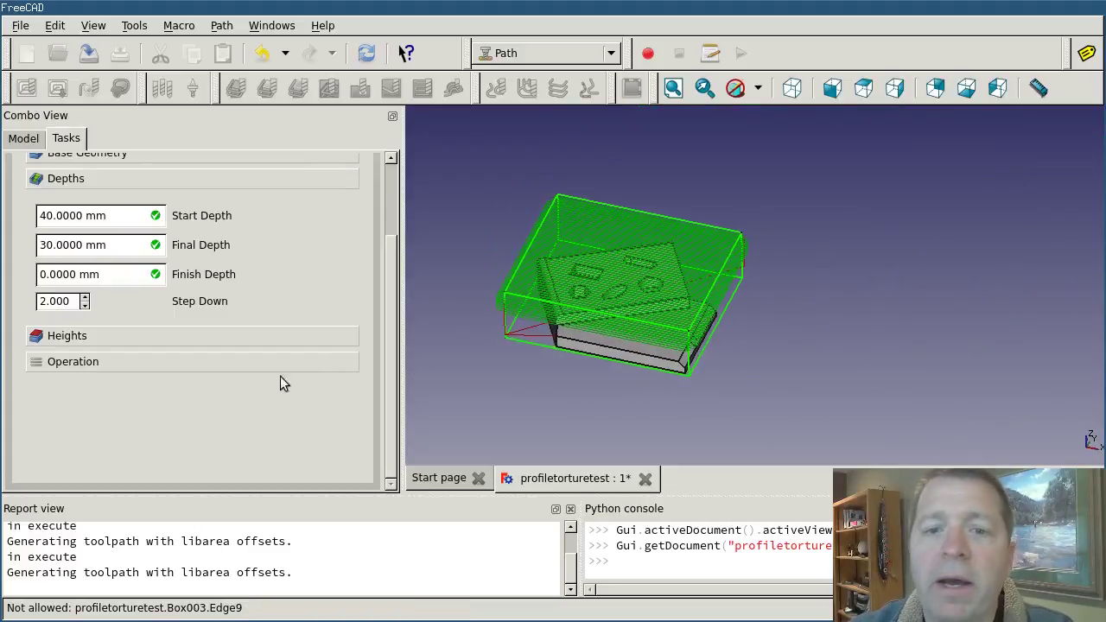
pyautogui.scroll(2, 182, 325)
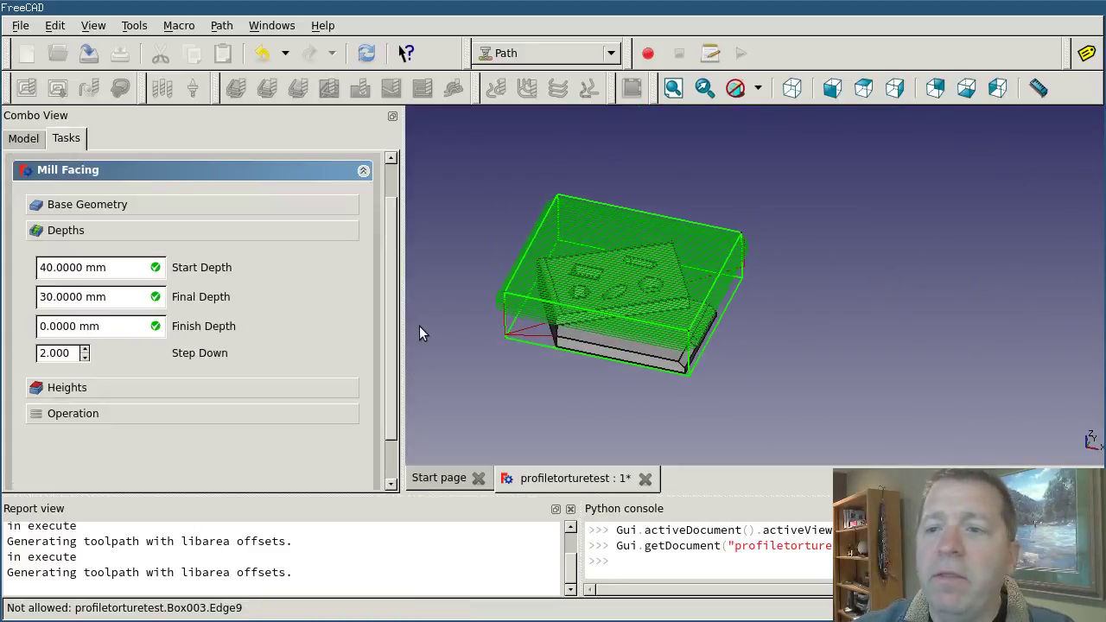
# Pick Pocket001001.Face35 on the stock's top step and add it to the Base Geometry list.
pyautogui.click(139, 204)
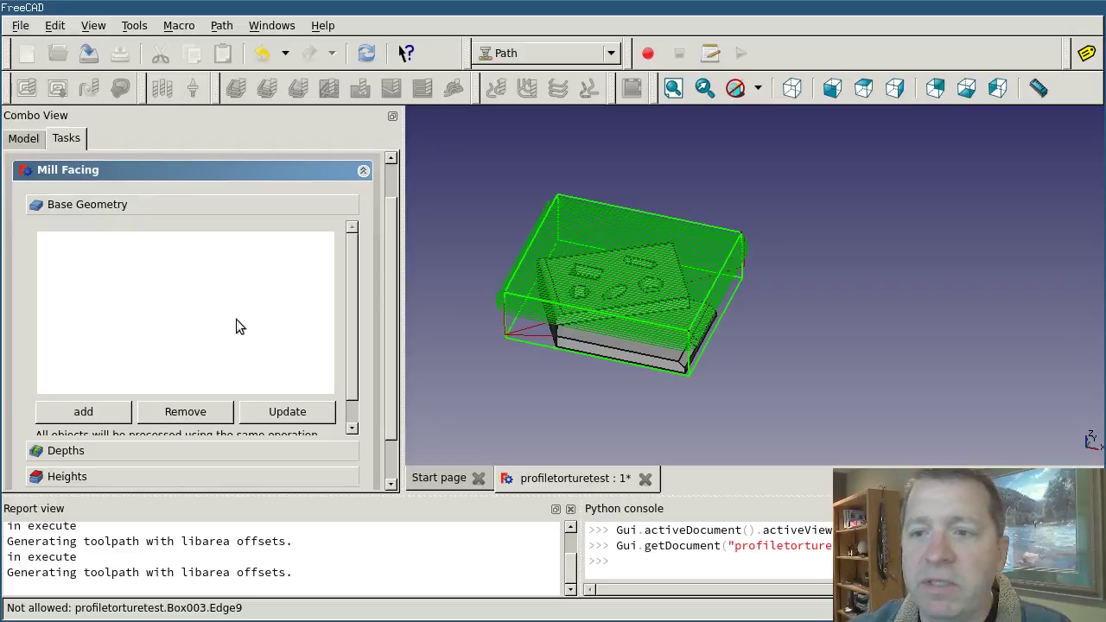
pyautogui.click(661, 350)
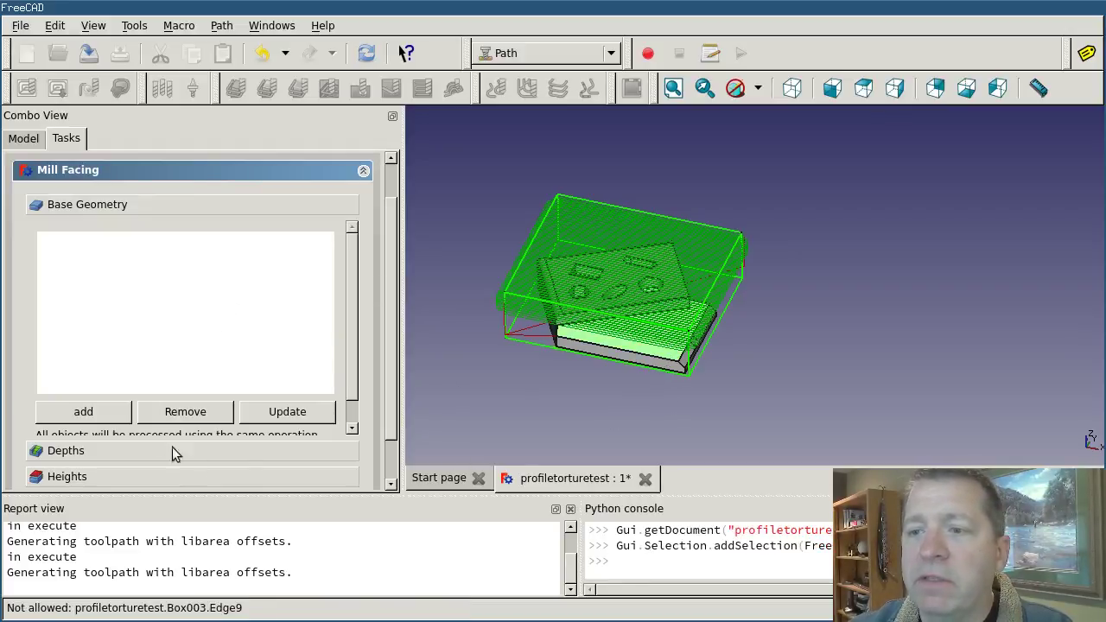
pyautogui.click(83, 411)
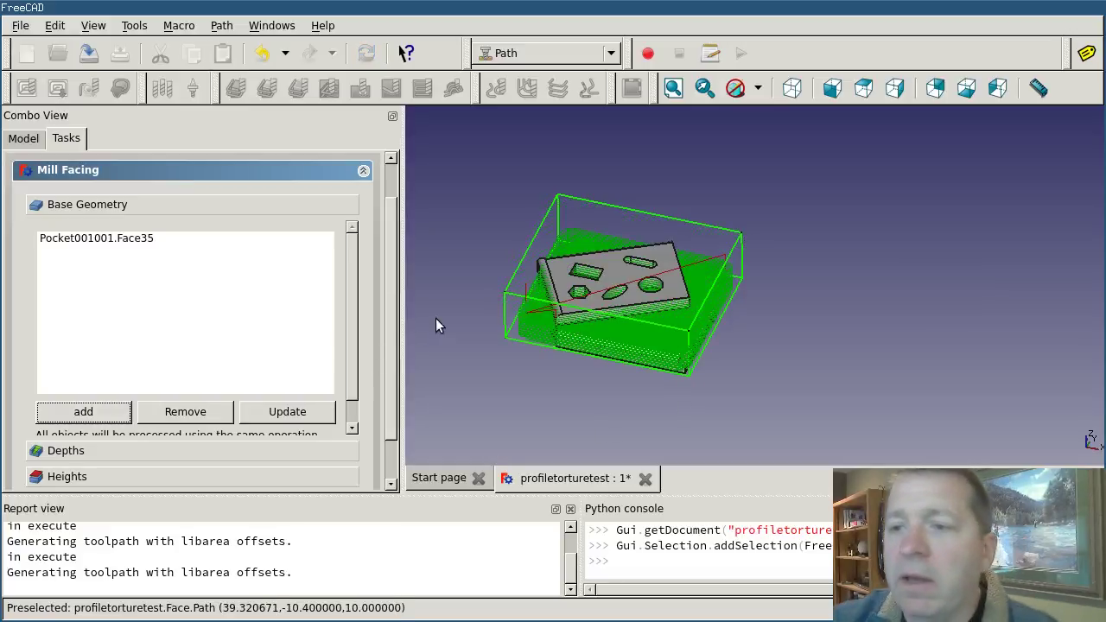
pyautogui.scroll(-2, 665, 384)
pyautogui.scroll(5, 659, 382)
pyautogui.scroll(-2, 649, 381)
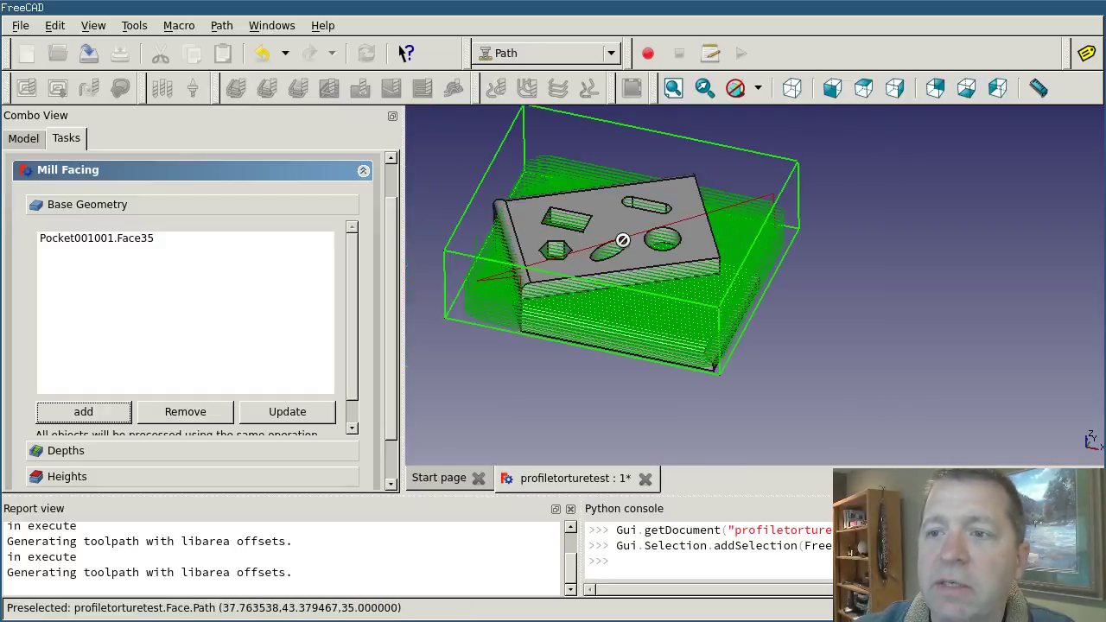
pyautogui.scroll(2, 622, 239)
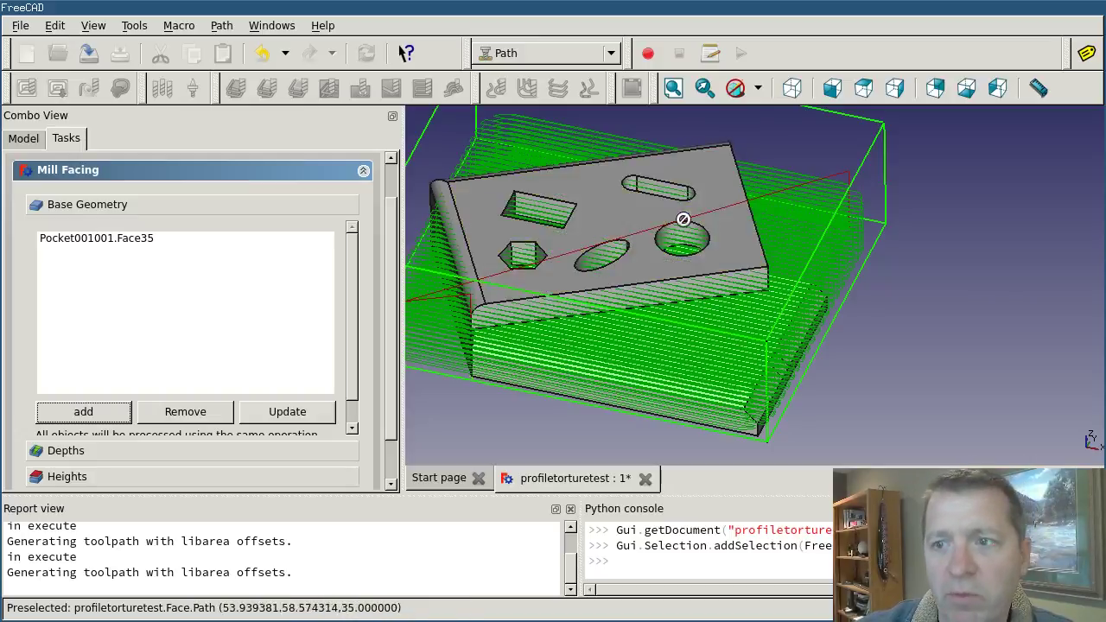
pyautogui.scroll(-3, 708, 410)
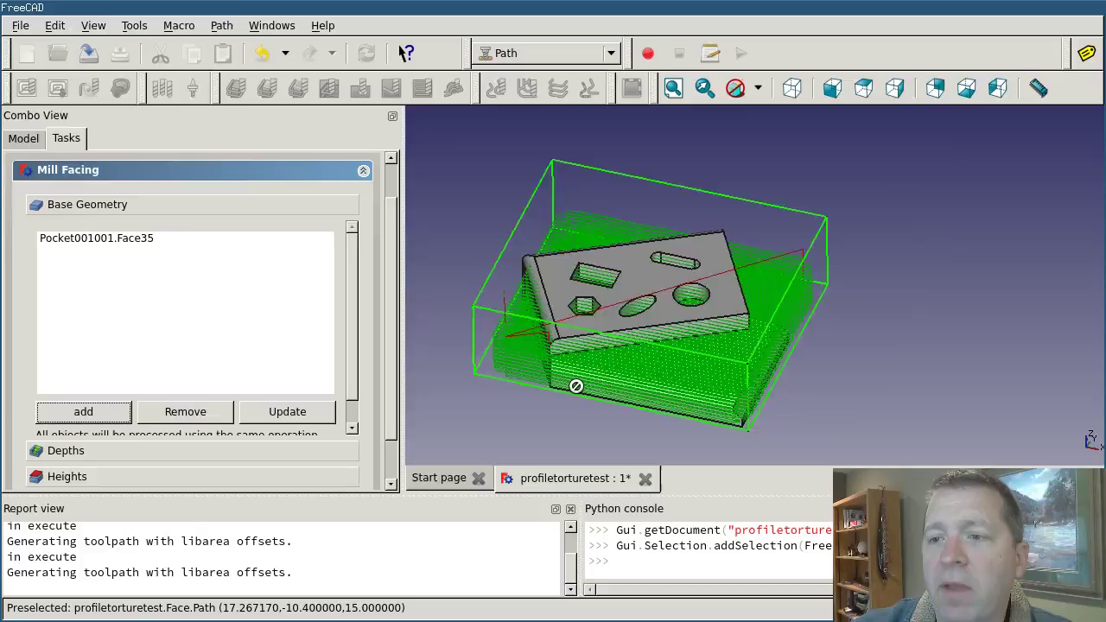
pyautogui.scroll(2, 576, 387)
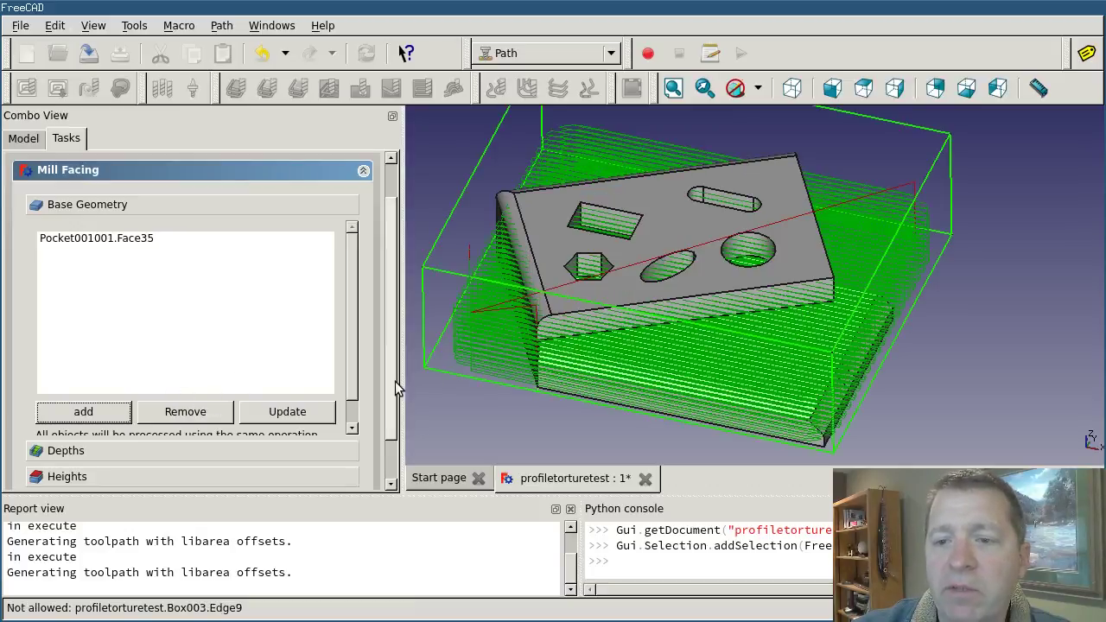
pyautogui.scroll(-2, 396, 415)
# Set the facing's Boundary Shape to Perimeter in the Operation section.
pyautogui.click(247, 458)
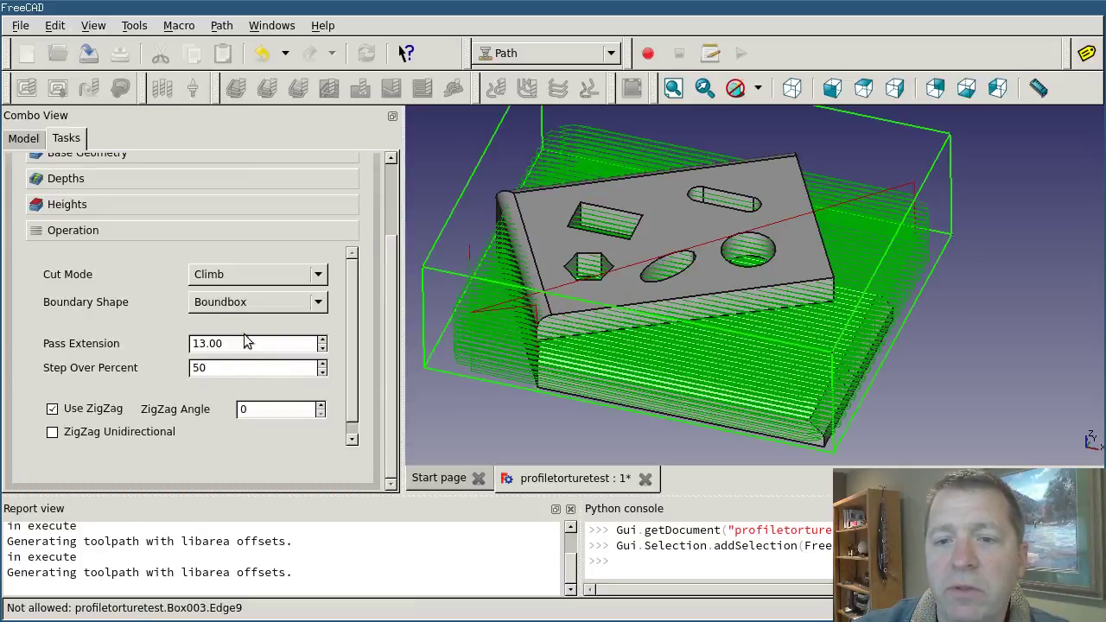
pyautogui.click(263, 305)
pyautogui.click(255, 284)
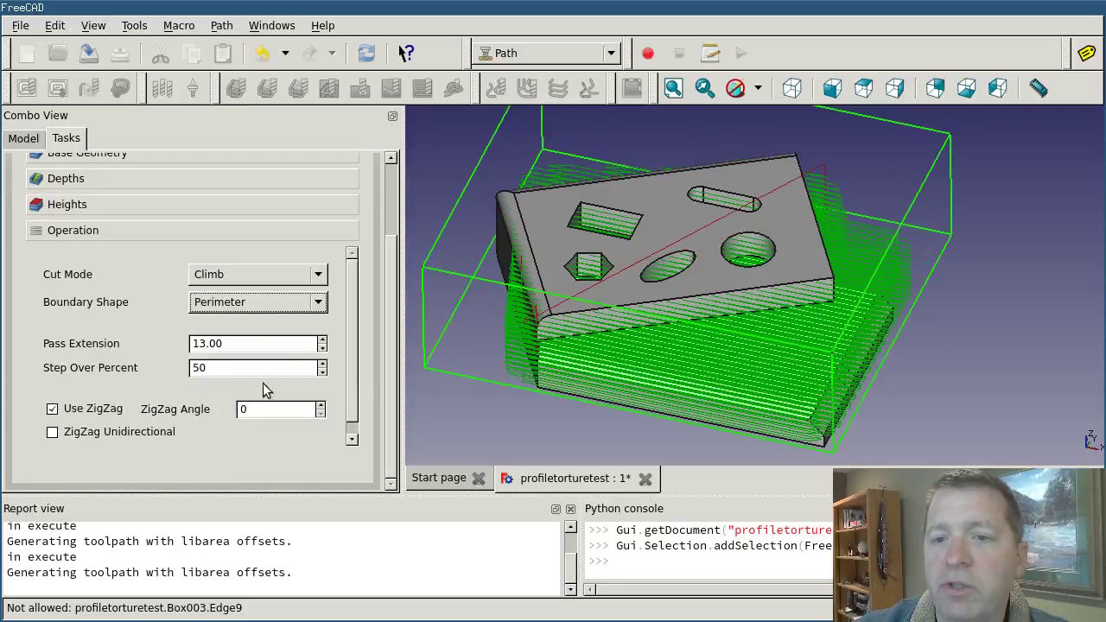
pyautogui.scroll(-2, 438, 395)
pyautogui.scroll(3, 666, 340)
# Orbit the model to inspect the updated perimeter toolpath hugging the plate.
pyautogui.moveTo(666, 340); pyautogui.dragTo(823, 195, button='middle')
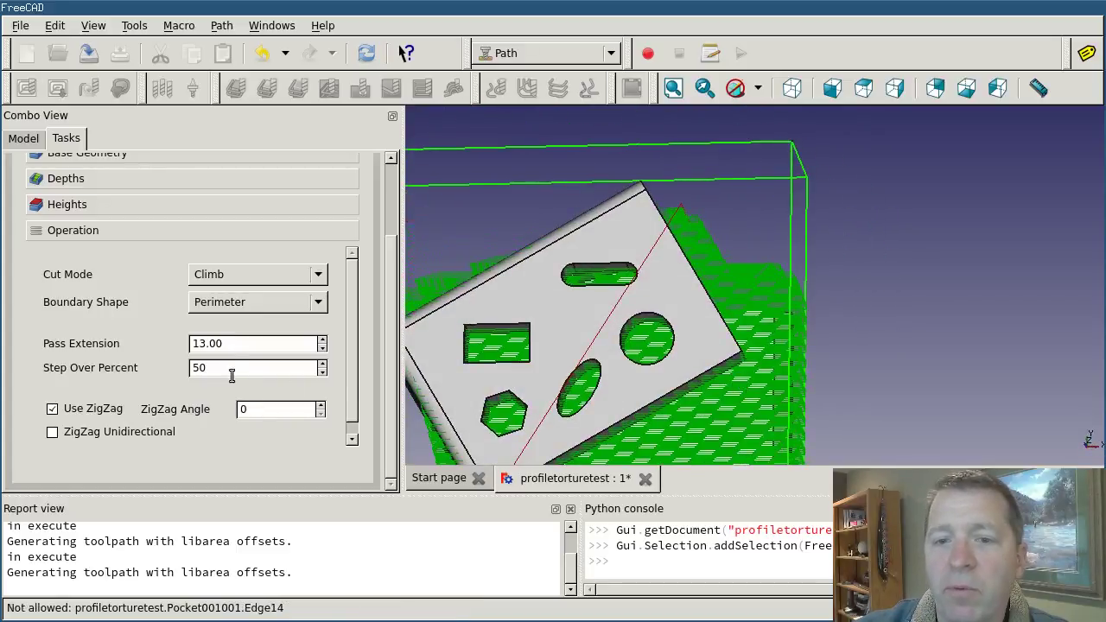
pyautogui.scroll(-4, 259, 341)
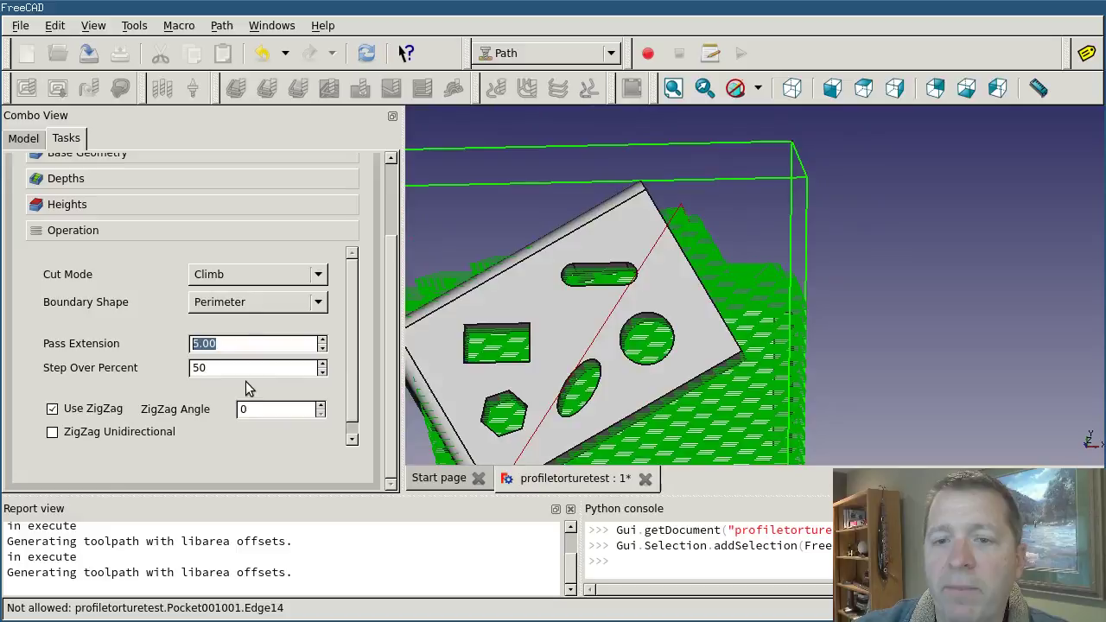
pyautogui.moveTo(750, 354); pyautogui.dragTo(741, 308, button='middle')
pyautogui.moveTo(627, 326); pyautogui.dragTo(753, 388, button='middle')
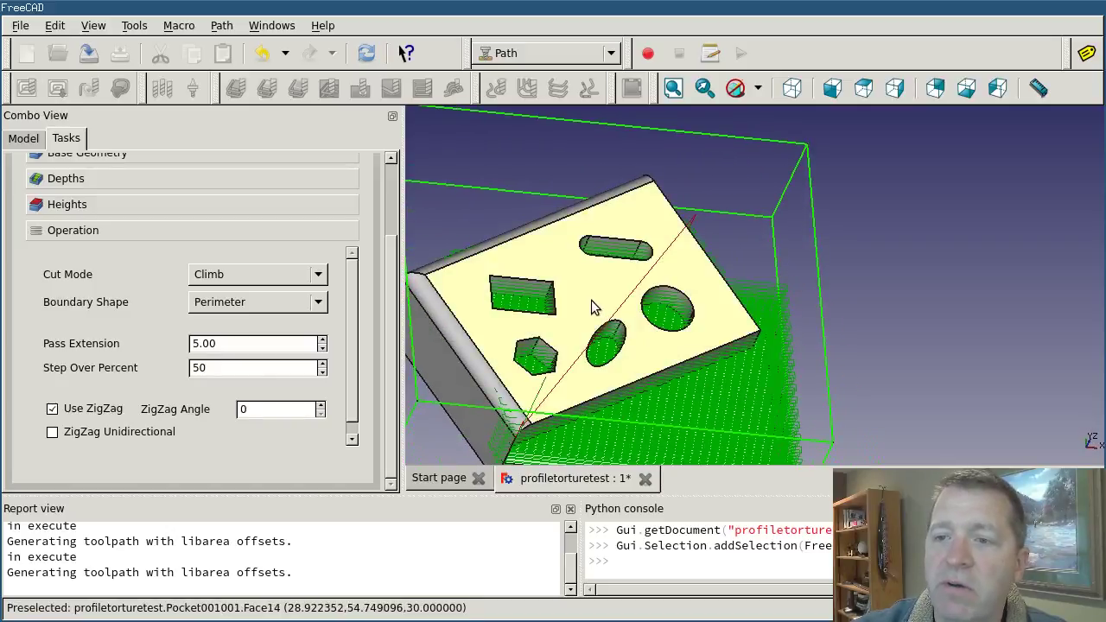
pyautogui.moveTo(720, 383); pyautogui.dragTo(733, 387, button='middle')
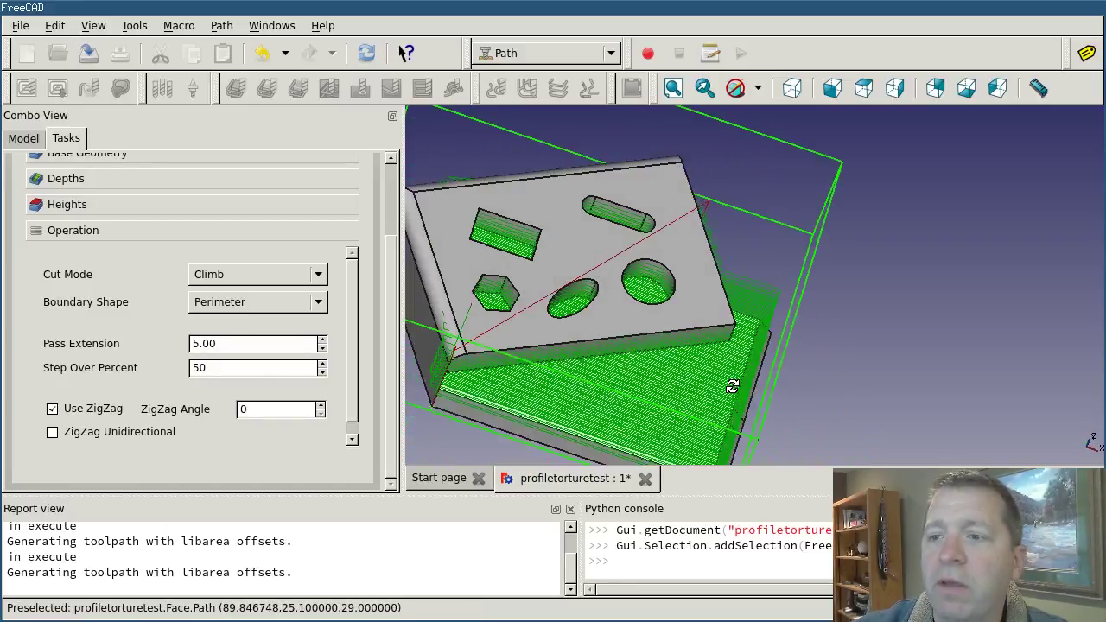
pyautogui.moveTo(818, 299); pyautogui.dragTo(683, 313, button='middle')
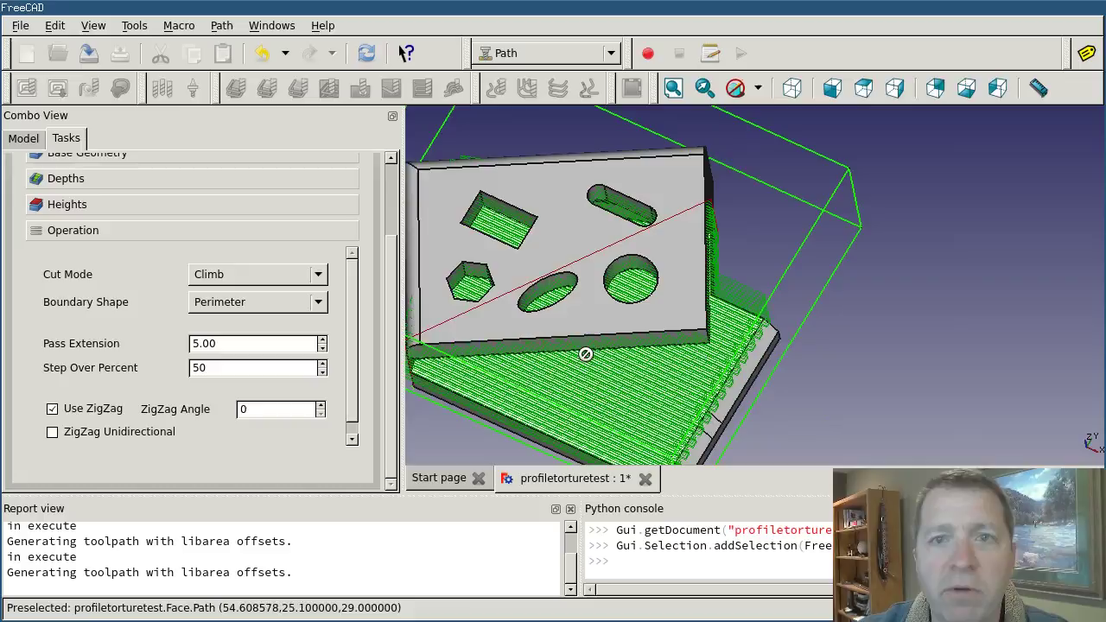
pyautogui.scroll(-4, 504, 338)
pyautogui.scroll(2, 541, 312)
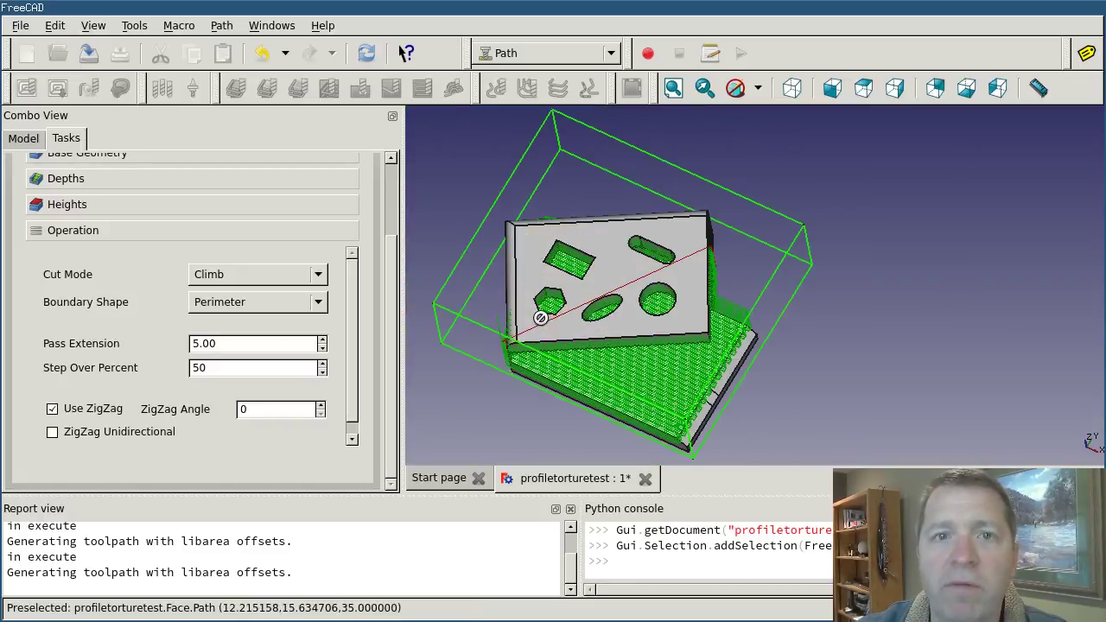
pyautogui.scroll(2, 540, 318)
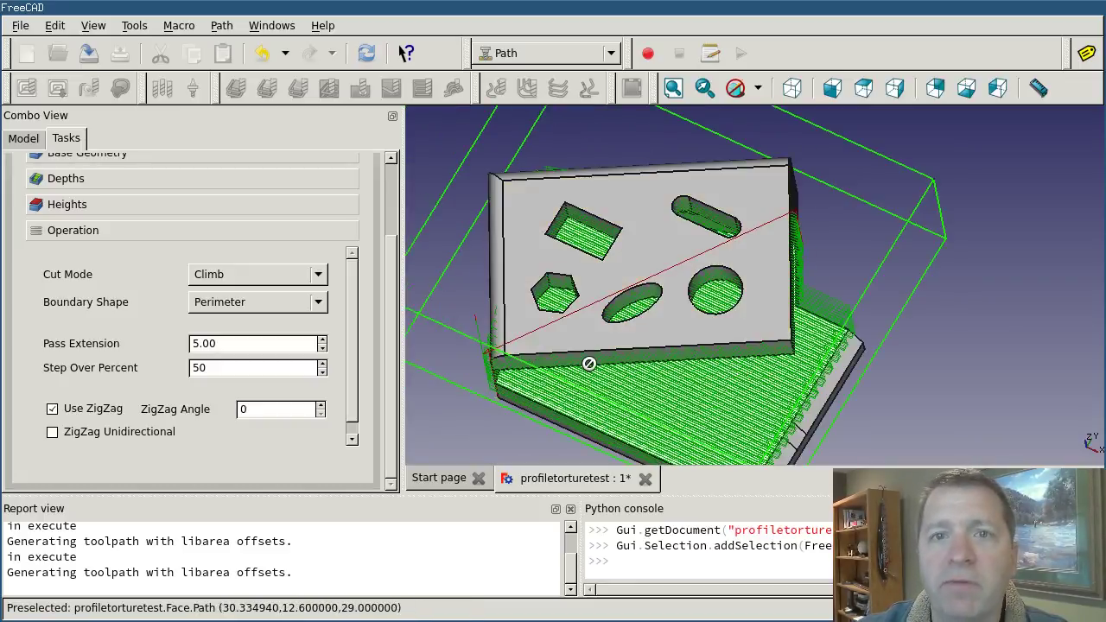
pyautogui.scroll(-2, 589, 364)
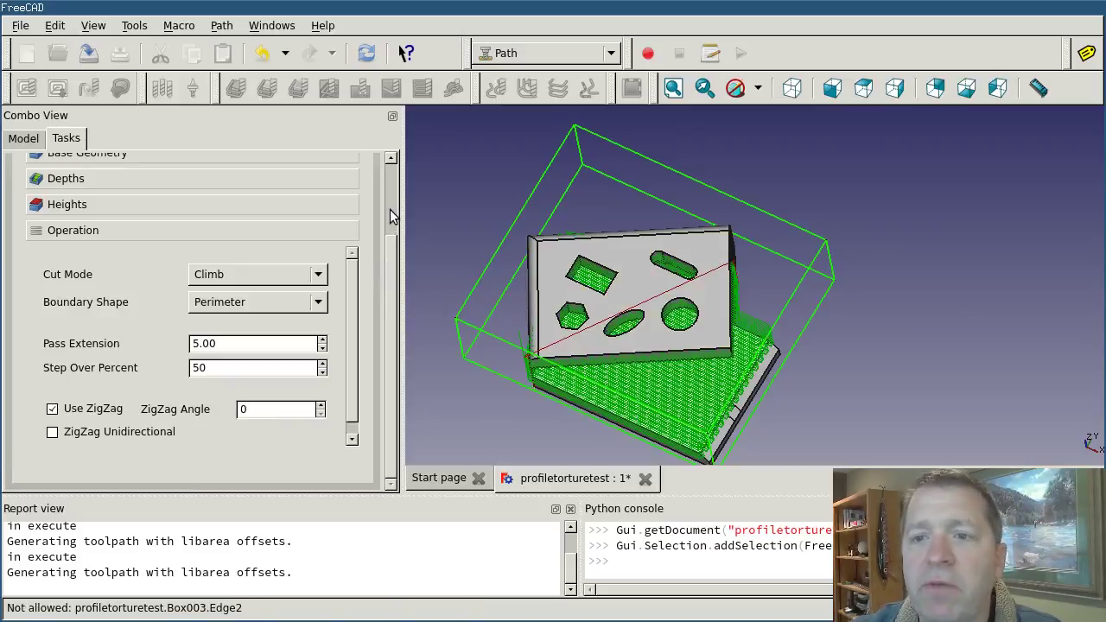
pyautogui.scroll(3, 391, 215)
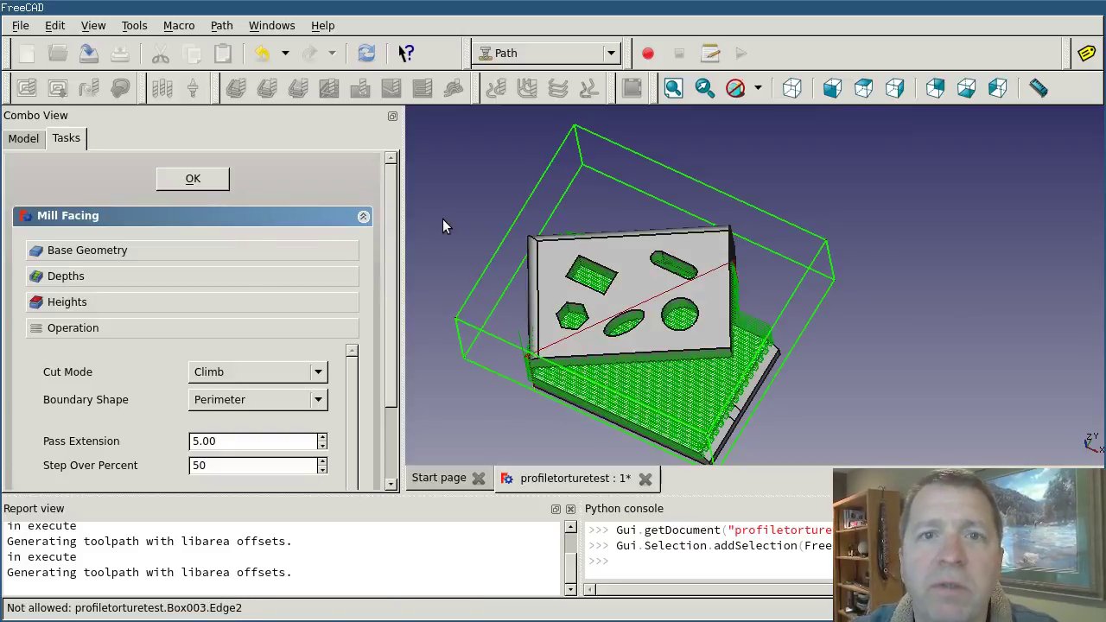